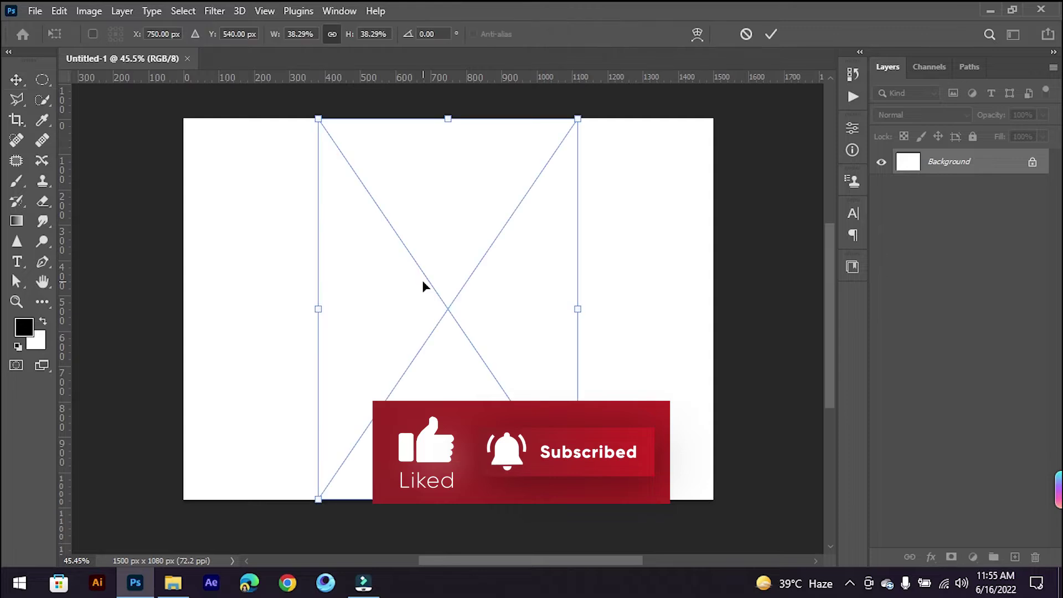
# Step: Confirm the placed football player photo and copy its automatically selected subject onto a separate layer
pyautogui.click(773, 34)
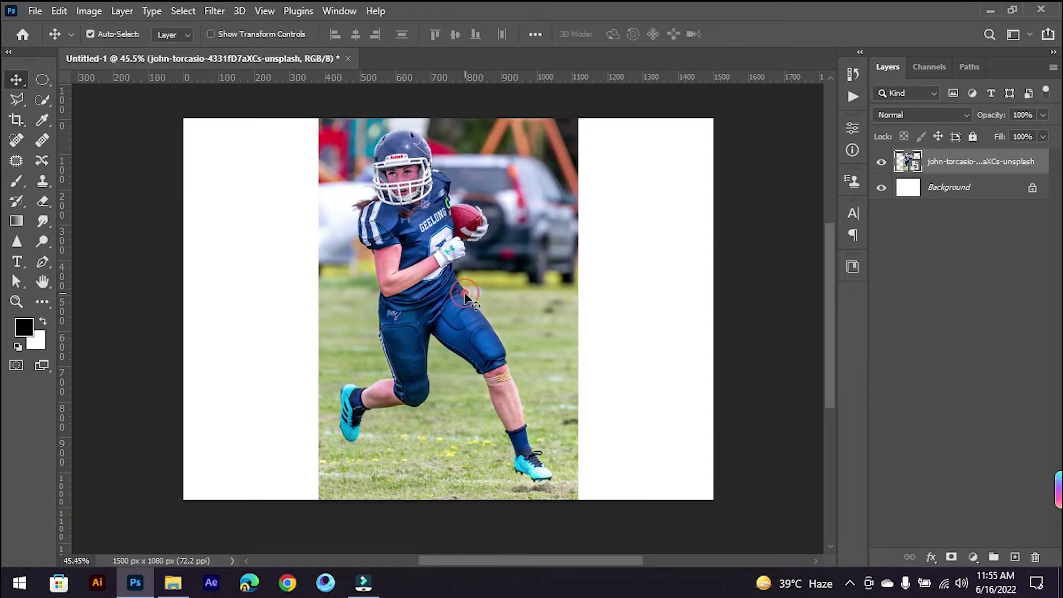
pyautogui.click(183, 11)
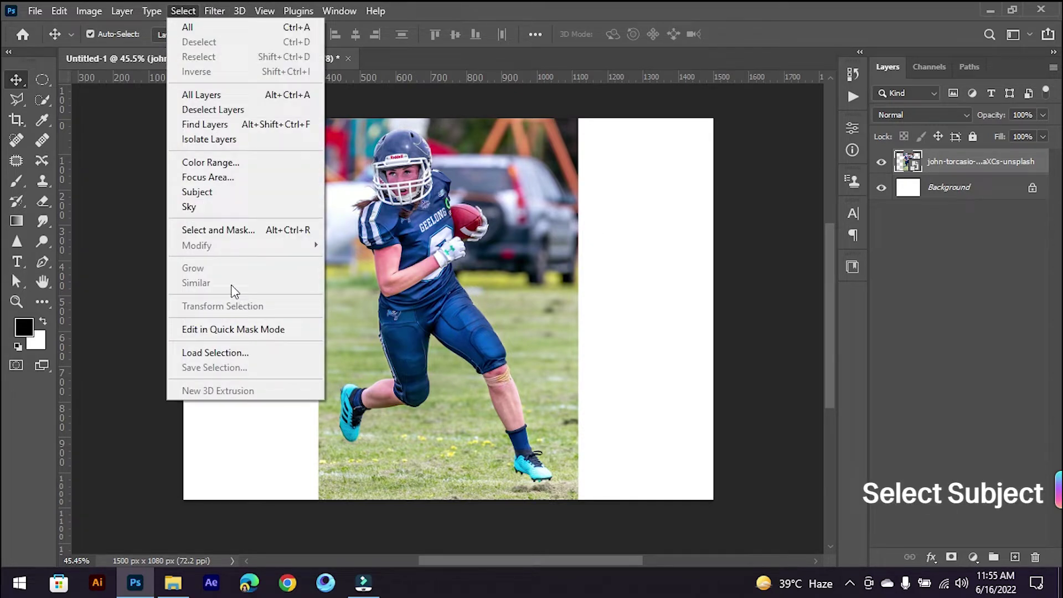
pyautogui.click(197, 191)
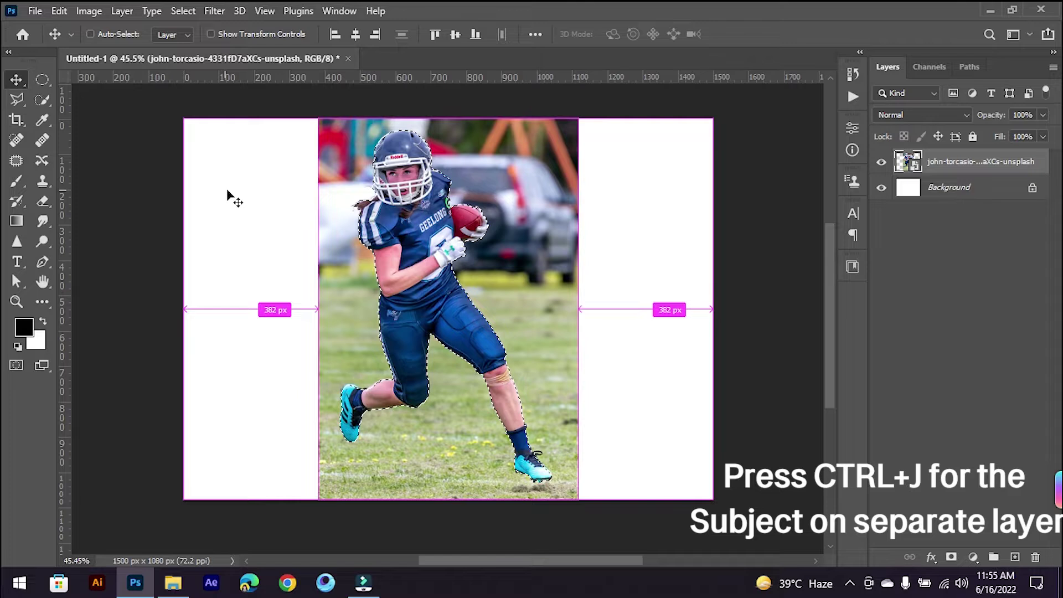
pyautogui.hotkey('ctrl', 'j')
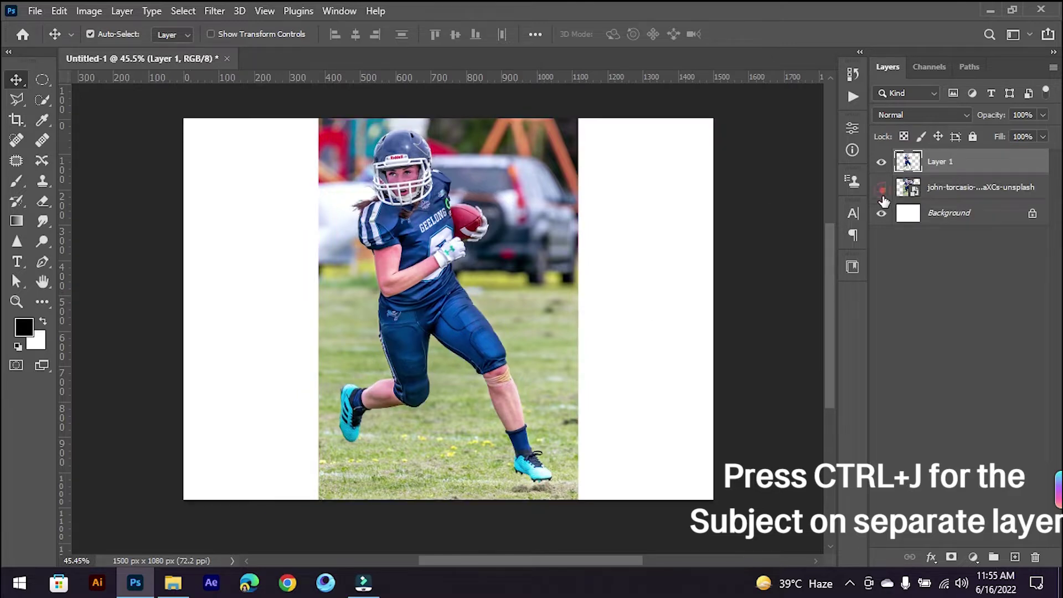
# Step: Hide the original photo layer and turn the background into an unlocked layer filled with black
pyautogui.click(881, 188)
pyautogui.click(1031, 214)
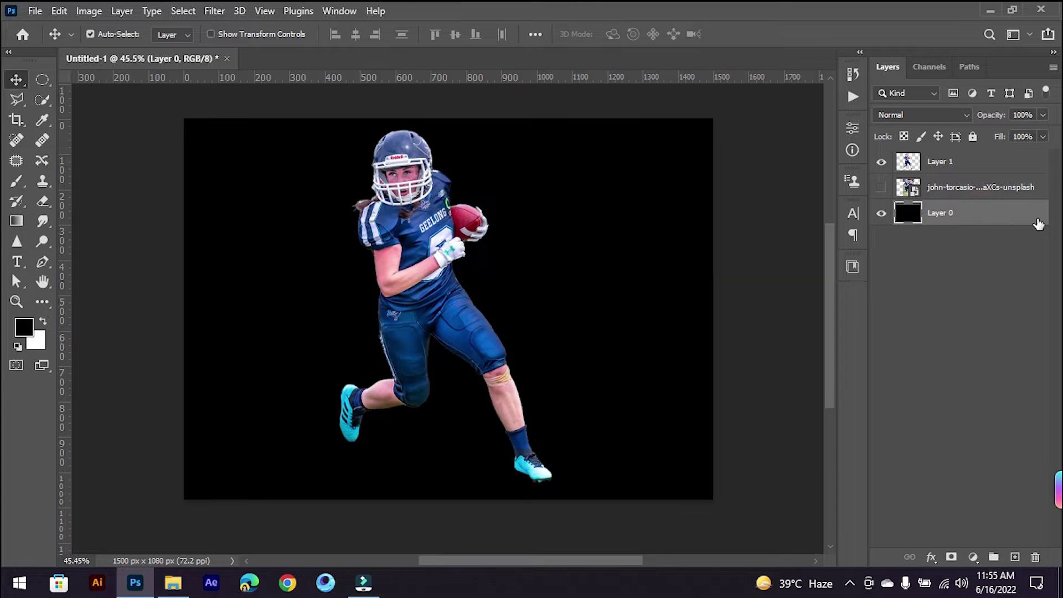
# Step: Erase the pale fringe between the face mask and the ponytail on Layer 1 with a 3 px hard eraser
pyautogui.click(447, 293)
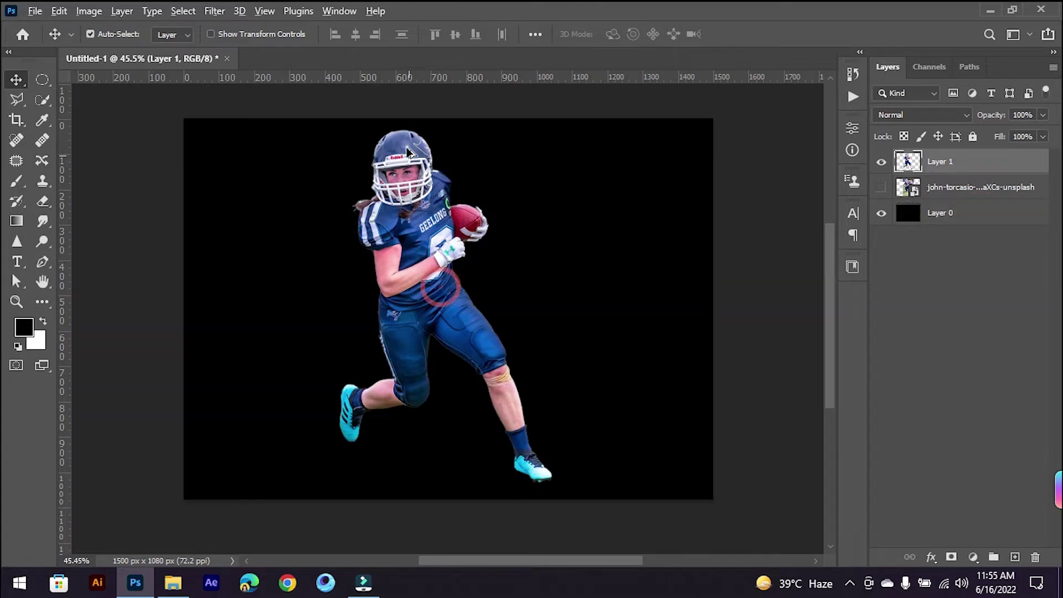
pyautogui.scroll(5, 411, 152)
pyautogui.scroll(-3, 410, 169)
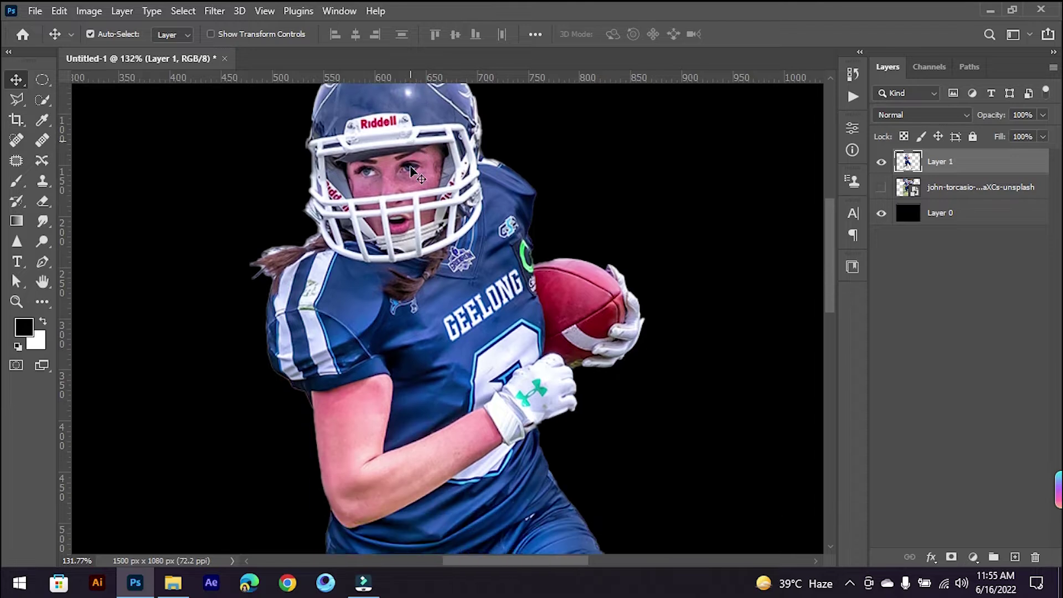
pyautogui.scroll(3, 268, 187)
pyautogui.scroll(3, 269, 187)
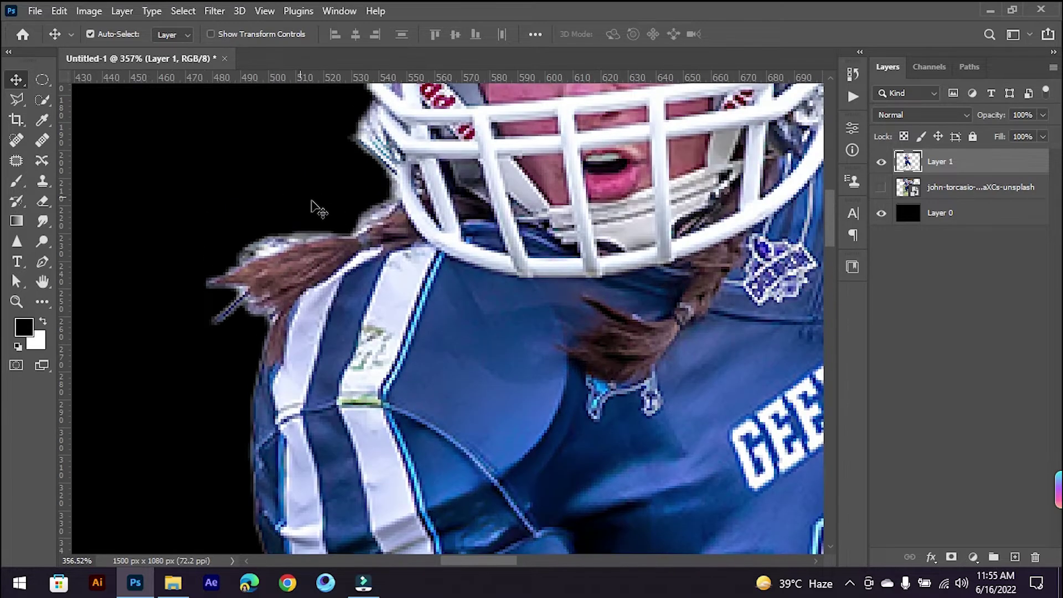
pyautogui.click(42, 199)
pyautogui.scroll(4, 353, 211)
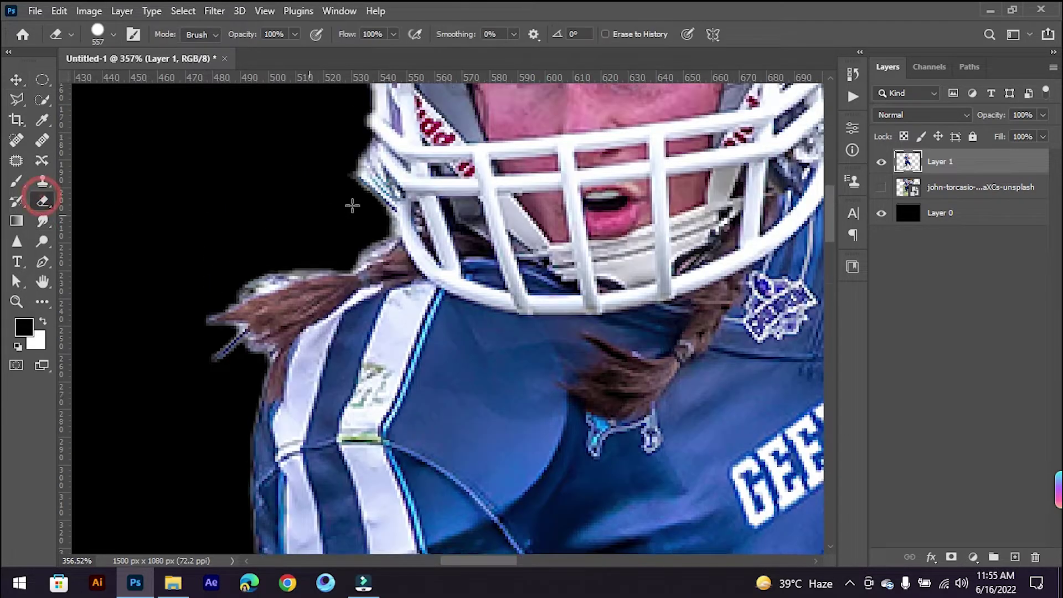
pyautogui.keyDown('alt'); pyautogui.rightClick(388, 222); pyautogui.keyUp('alt')
pyautogui.scroll(-6, 341, 211)
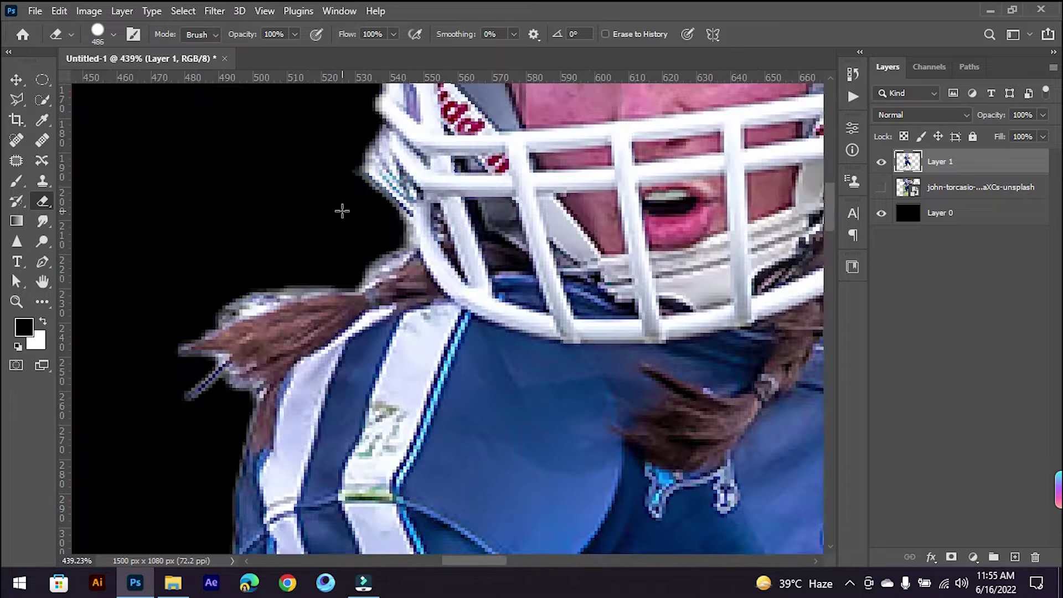
pyautogui.keyDown('alt'); pyautogui.rightClick(377, 212); pyautogui.keyUp('alt')
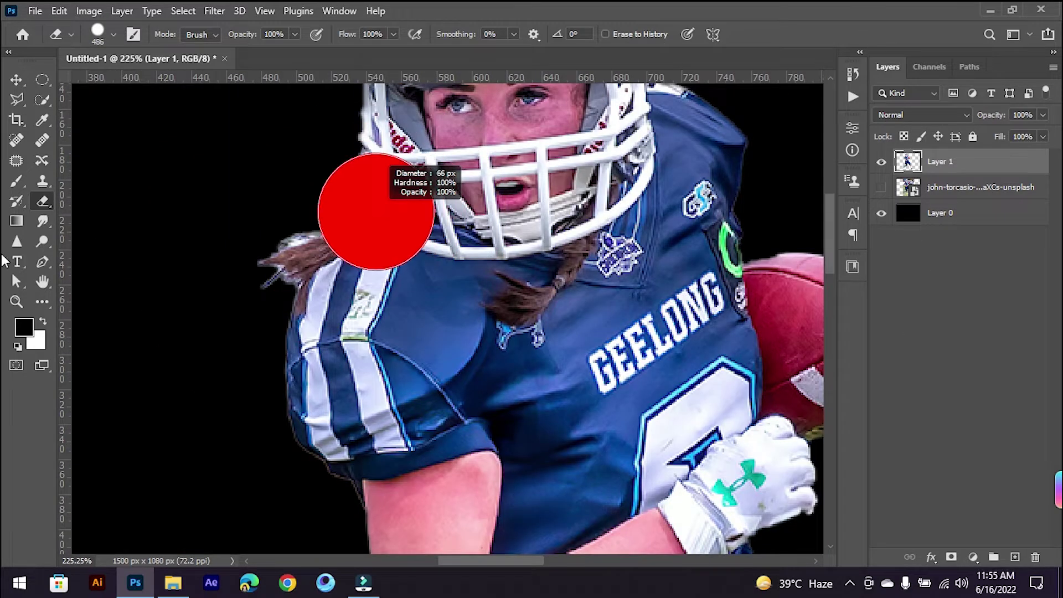
pyautogui.scroll(1, 326, 194)
pyautogui.keyDown('alt'); pyautogui.rightClick(337, 195); pyautogui.keyUp('alt')
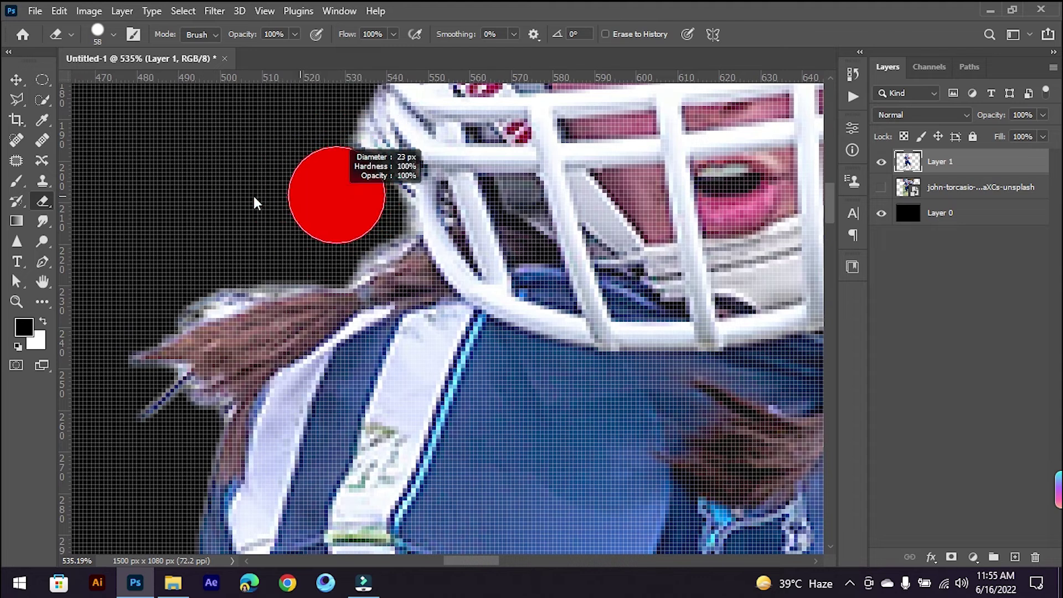
pyautogui.scroll(2, 353, 209)
pyautogui.moveTo(427, 221)
pyautogui.mouseDown()
pyautogui.moveTo(403, 255)
pyautogui.moveTo(366, 273)
pyautogui.mouseUp()
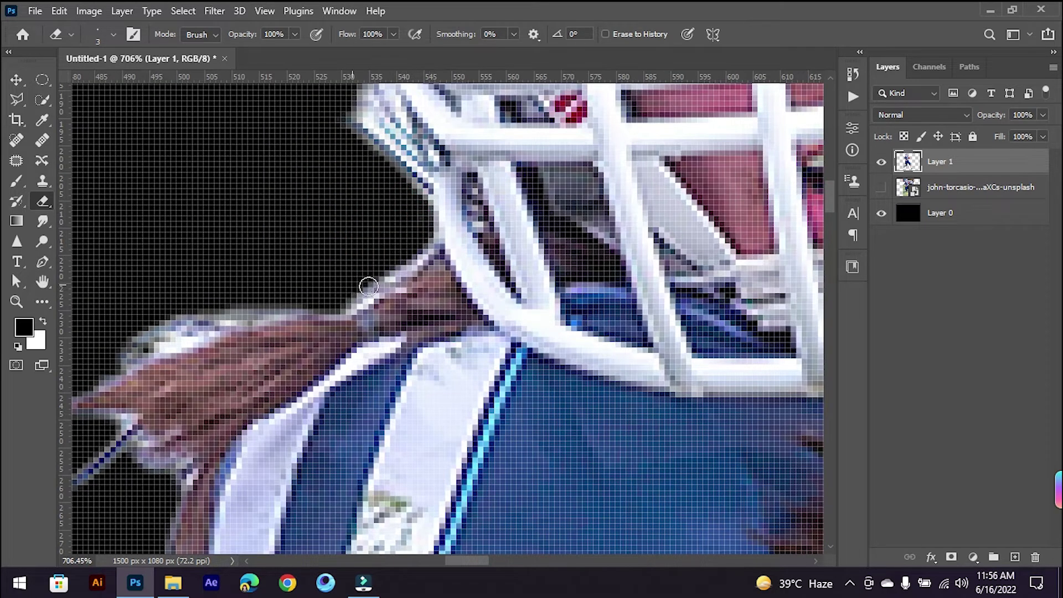
# Step: Erase the pale fringe along the ponytail's upper edge, enlarging the eraser to 12 px
pyautogui.scroll(-4, 325, 309)
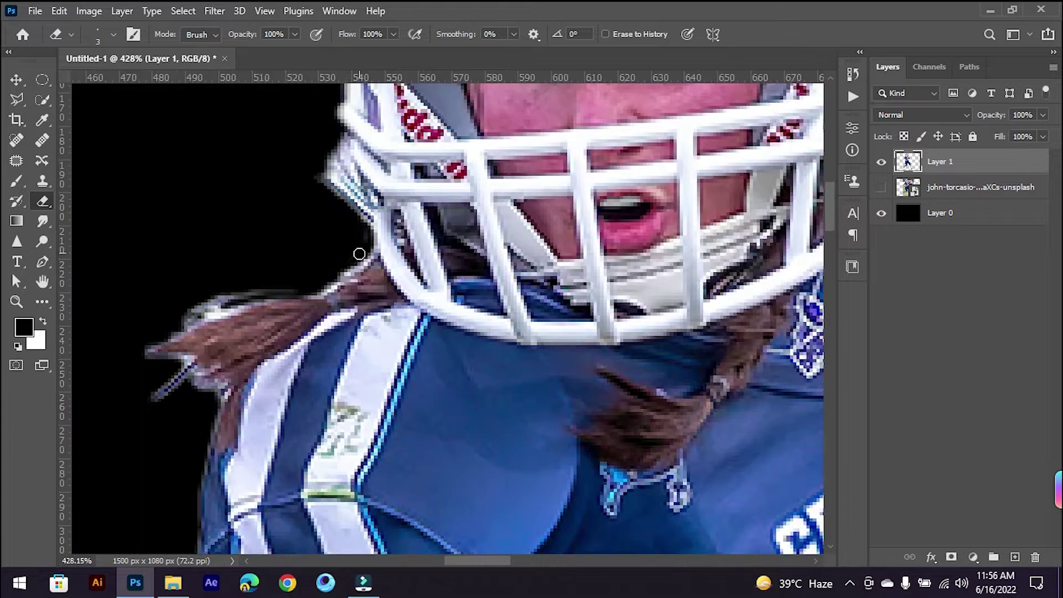
pyautogui.moveTo(291, 293); pyautogui.dragTo(203, 312)
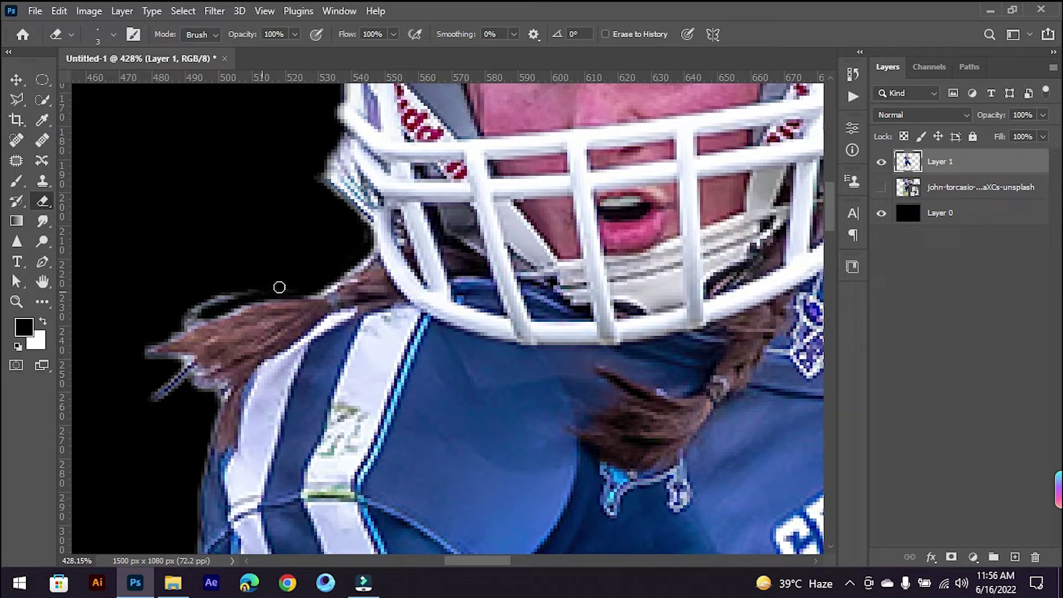
pyautogui.moveTo(268, 282)
pyautogui.mouseDown()
pyautogui.moveTo(285, 280)
pyautogui.moveTo(144, 323)
pyautogui.mouseUp()
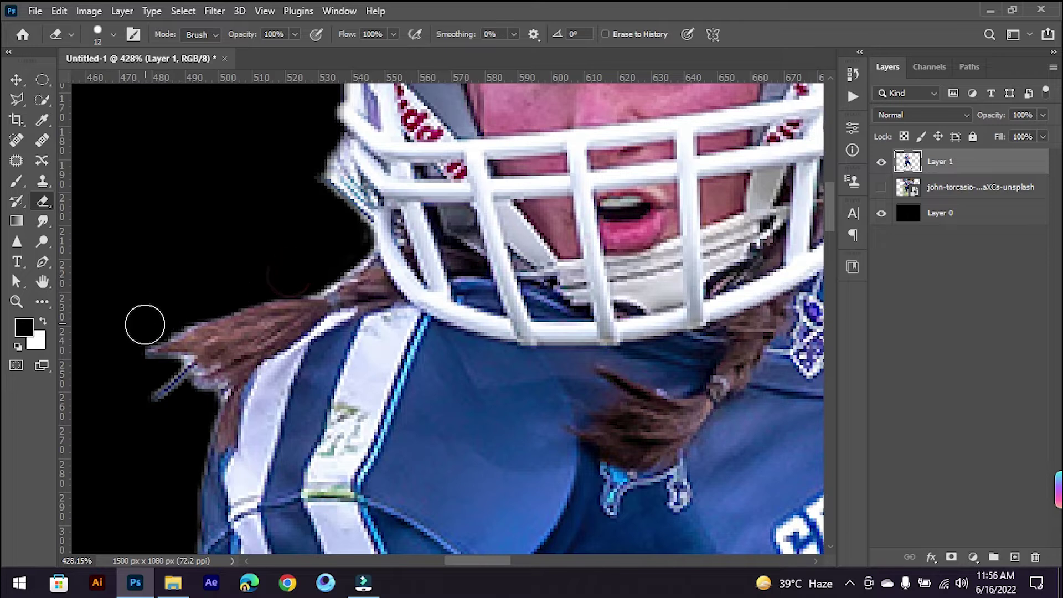
# Step: Reduce the eraser to 4 px and clean up the fringe beneath the ponytail's tip
pyautogui.scroll(-3, 135, 328)
pyautogui.press('[')
pyautogui.press('[')
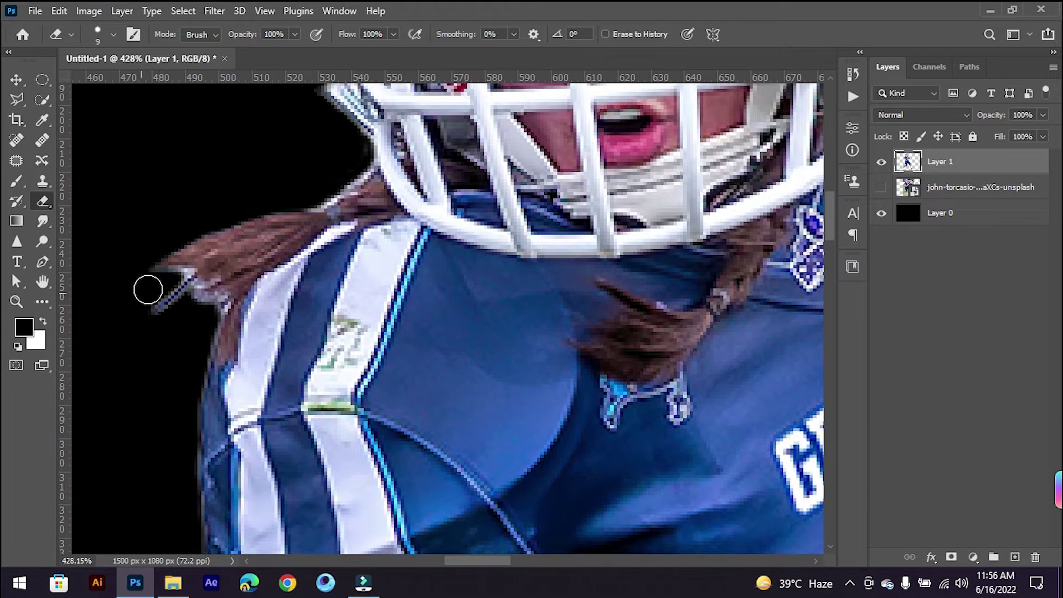
pyautogui.press('[')
pyautogui.press('[')
pyautogui.press('[')
pyautogui.press('[')
pyautogui.press('[')
pyautogui.press('[')
pyautogui.press('[')
pyautogui.press('[')
pyautogui.moveTo(189, 277); pyautogui.dragTo(192, 277)
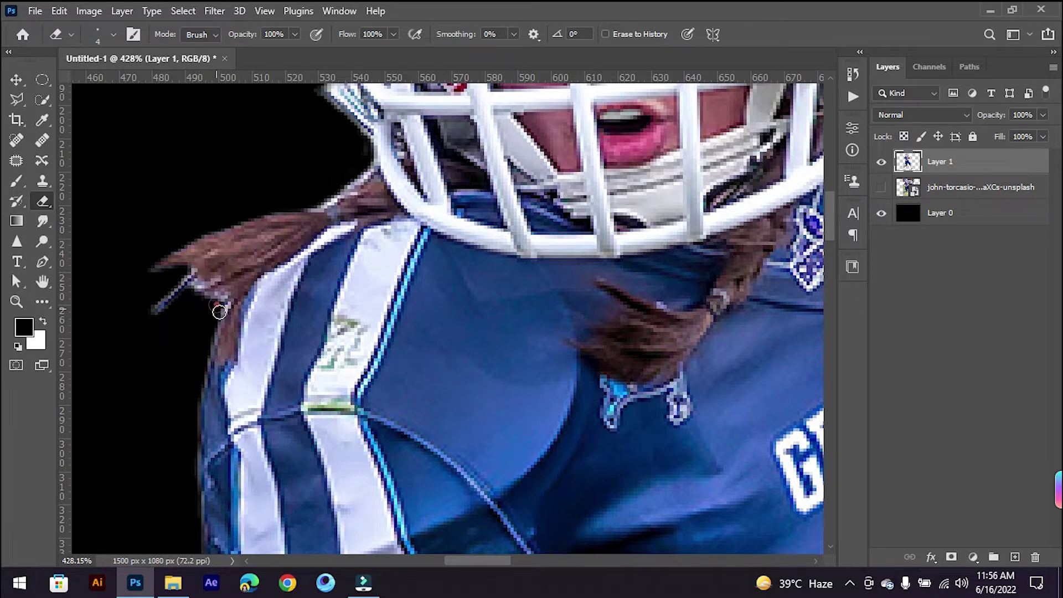
# Step: Examine the cutout's edges from the helmet down to the legs and over the whole figure
pyautogui.scroll(-3, 202, 303)
pyautogui.scroll(-2, 280, 189)
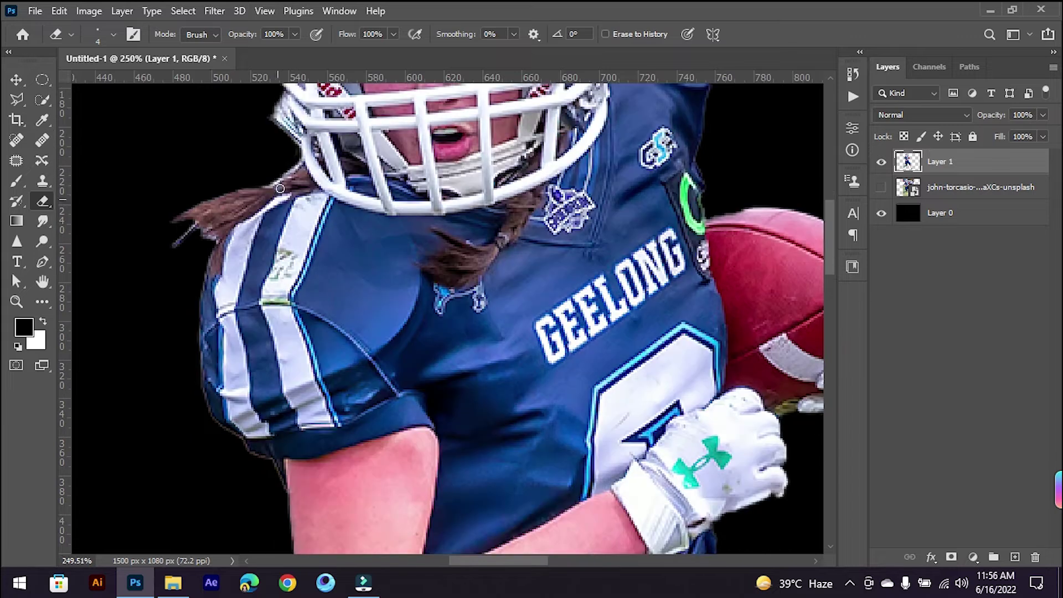
pyautogui.scroll(-2, 290, 155)
pyautogui.scroll(5, 310, 205)
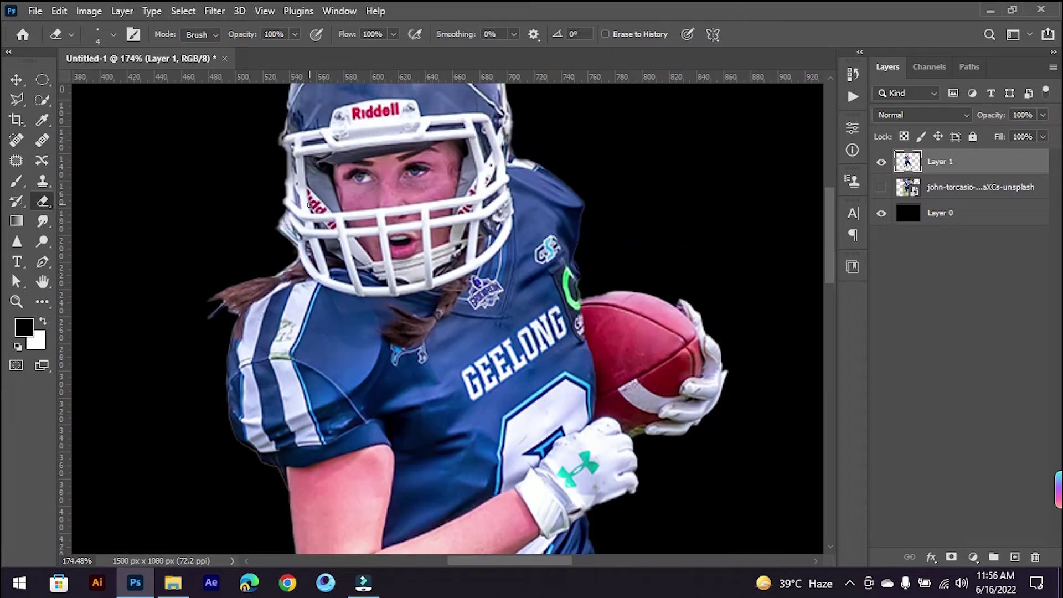
pyautogui.scroll(-5, 310, 206)
pyautogui.scroll(-10, 309, 206)
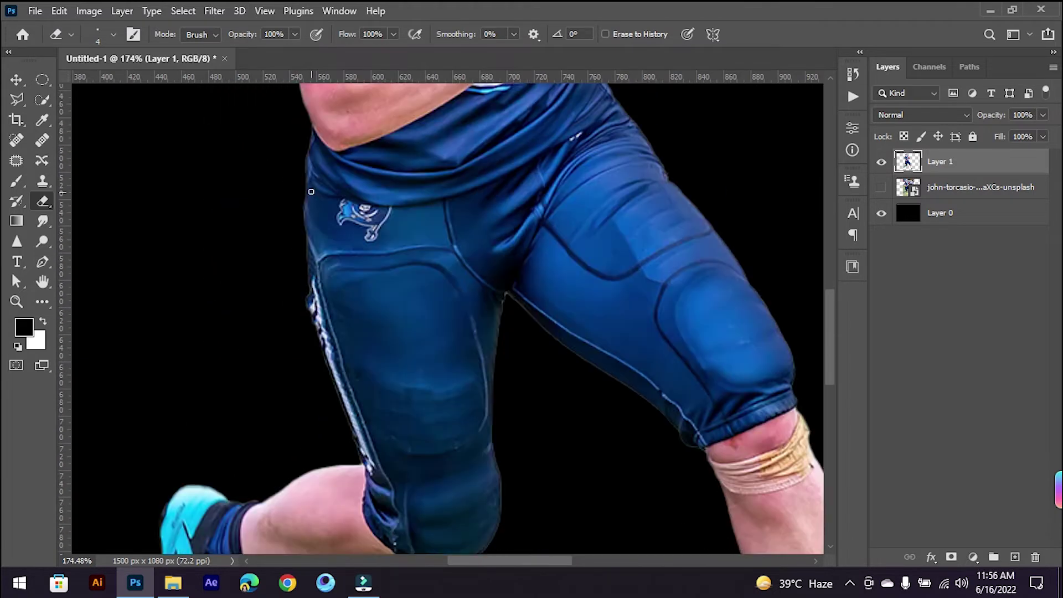
pyautogui.scroll(-6, 303, 245)
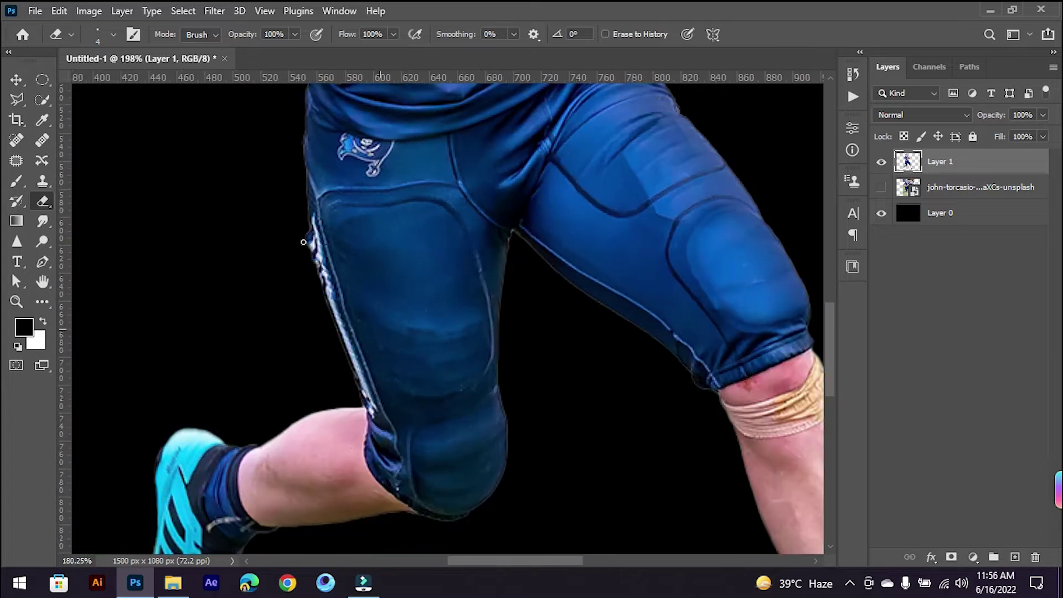
pyautogui.scroll(4, 303, 242)
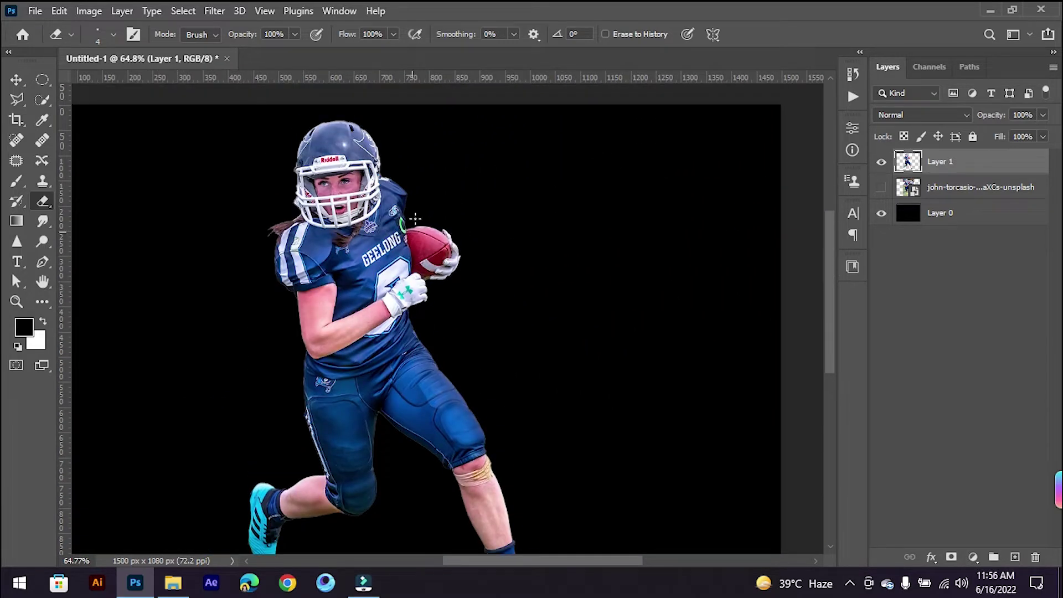
pyautogui.scroll(-2, 439, 197)
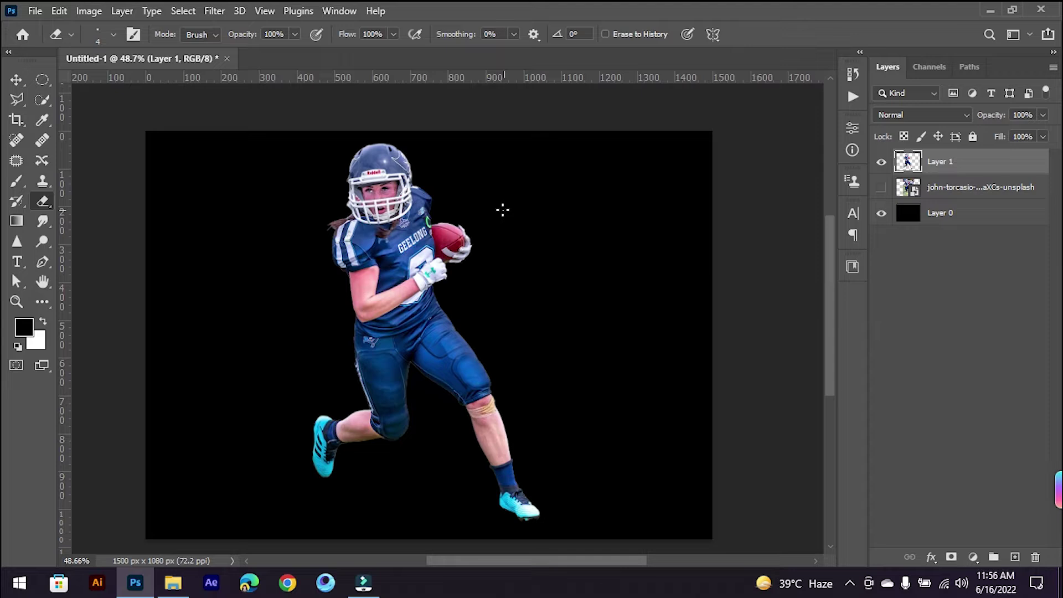
# Step: Flip the player on Layer 1 horizontally and move the figure slightly down and left on the canvas
pyautogui.click(12, 84)
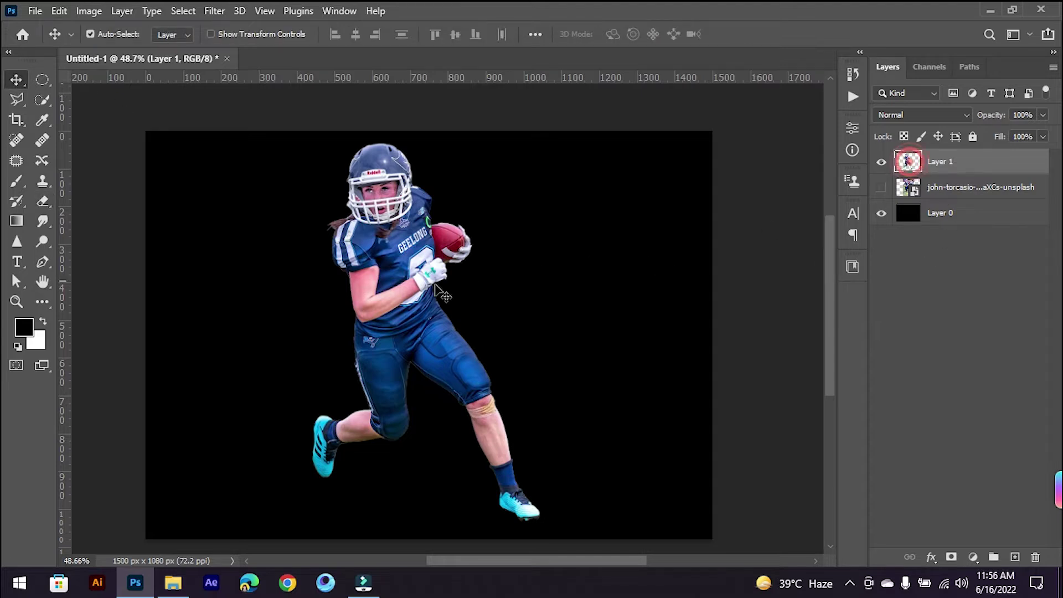
pyautogui.hotkey('ctrl', 't')
pyautogui.rightClick(415, 291)
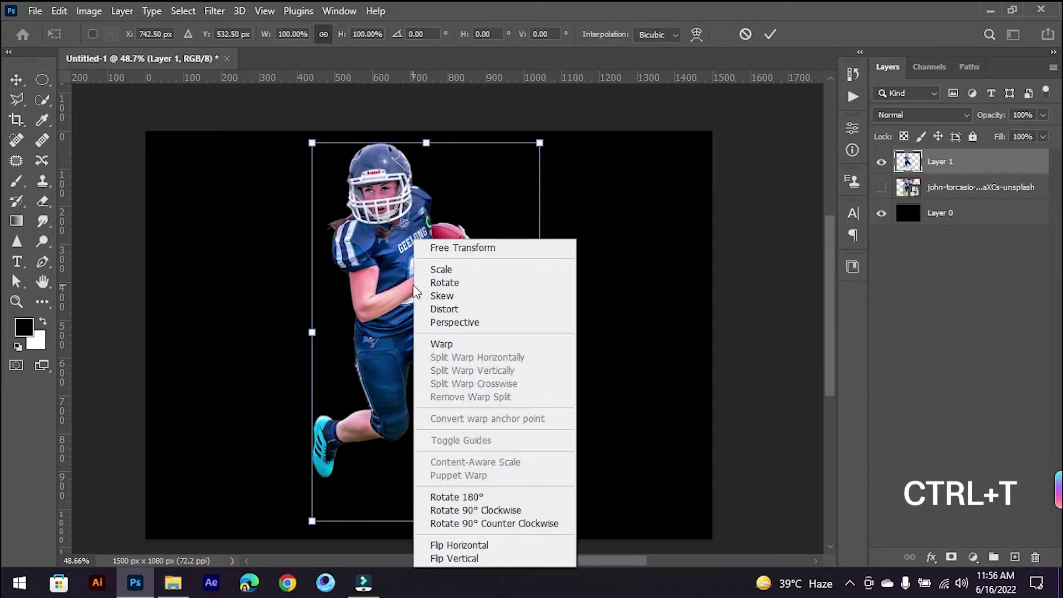
pyautogui.click(459, 544)
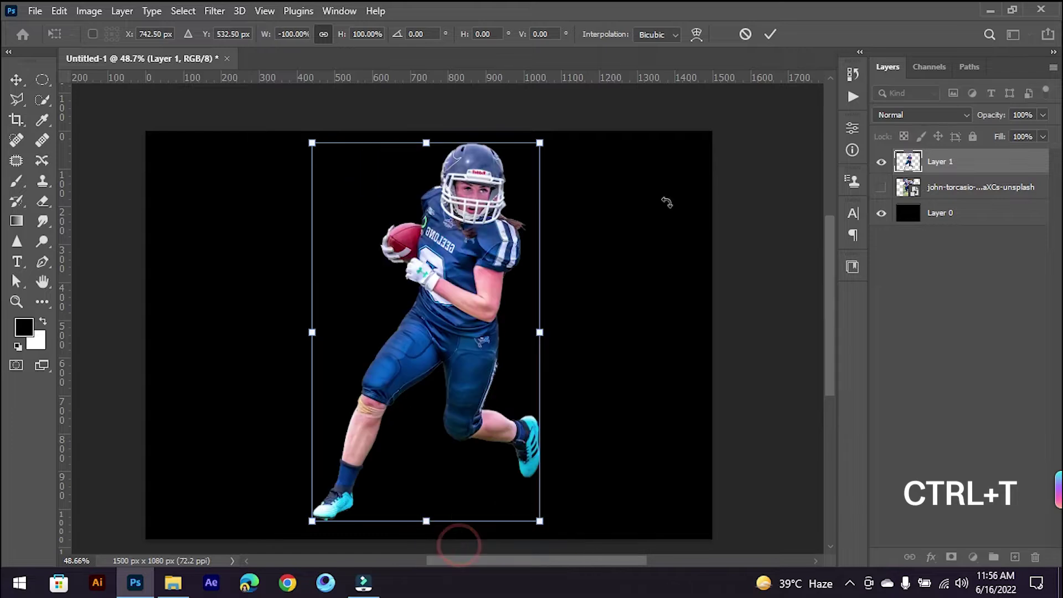
pyautogui.click(767, 33)
pyautogui.moveTo(460, 315)
pyautogui.mouseDown()
pyautogui.moveTo(438, 323)
pyautogui.moveTo(446, 329)
pyautogui.mouseUp()
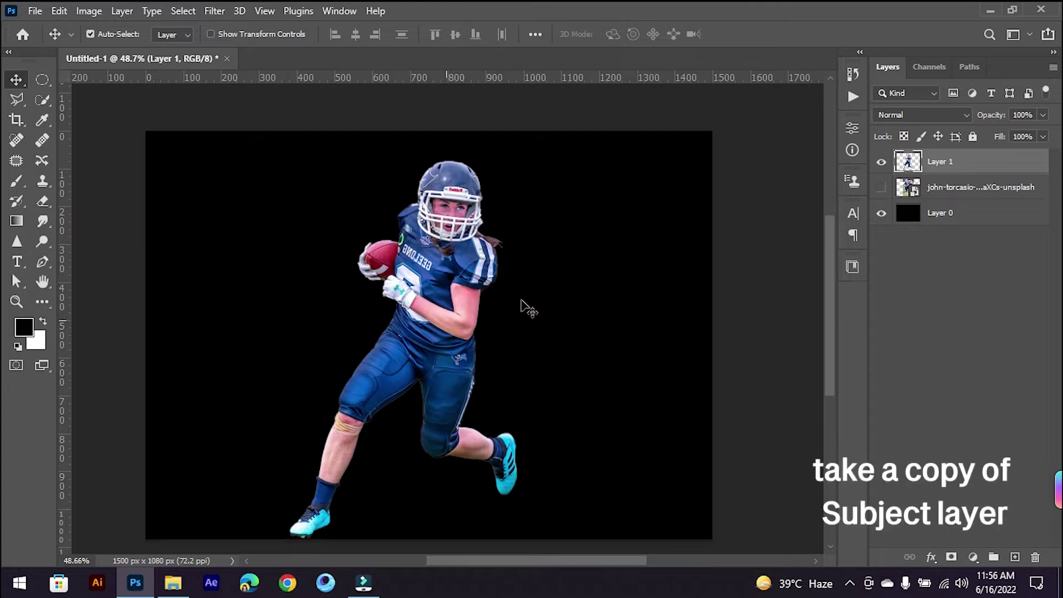
# Step: Duplicate the player layer and hide the copy
pyautogui.moveTo(964, 163); pyautogui.dragTo(1015, 557)
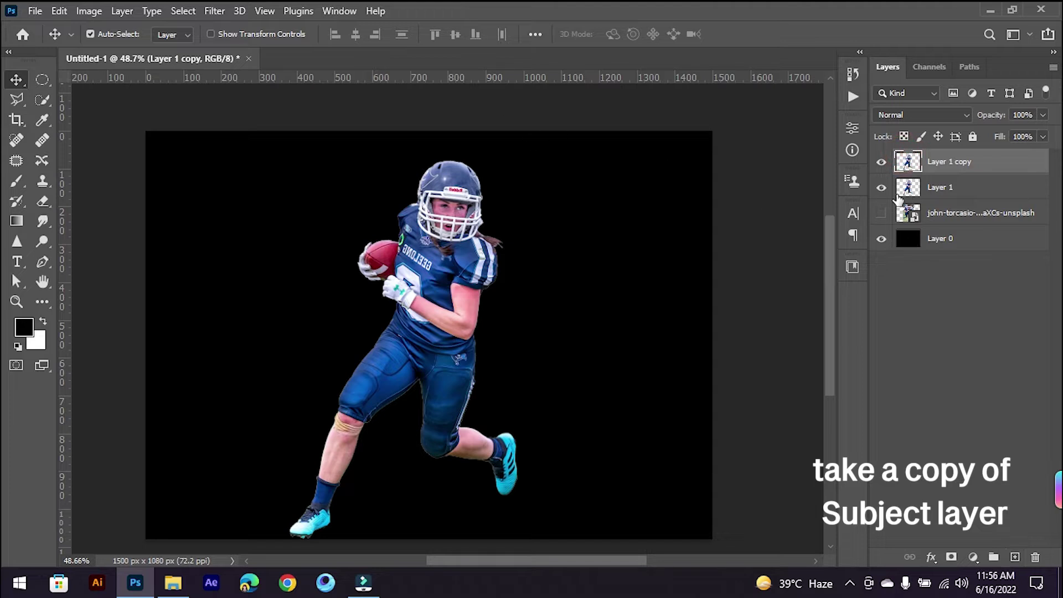
pyautogui.click(882, 163)
# Step: Start Liquify on Layer 1 and smear the back of the helmet, hair and shoulder toward the canvas's upper right
pyautogui.click(907, 188)
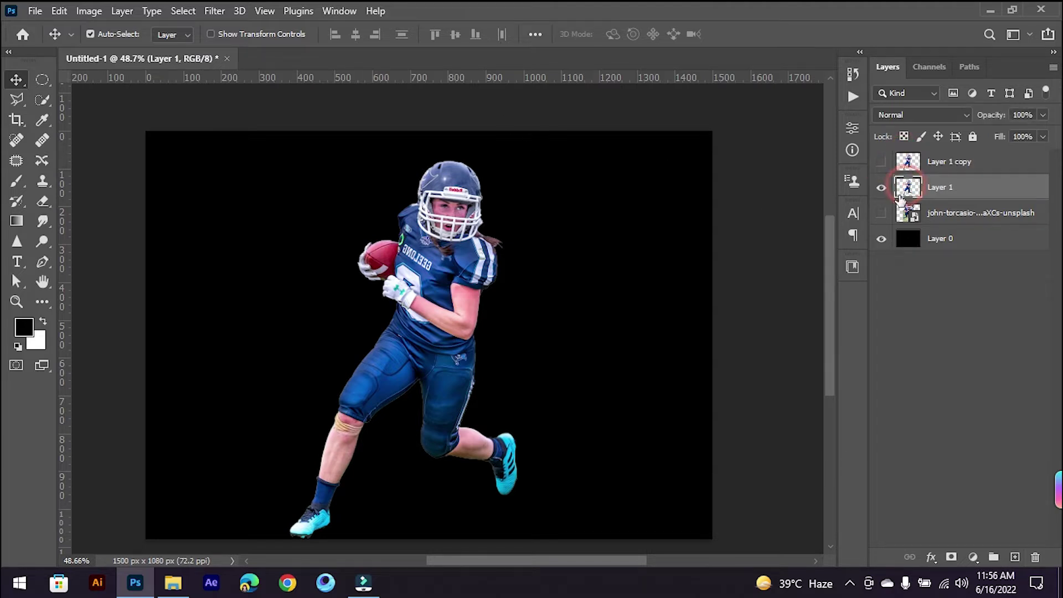
pyautogui.click(214, 12)
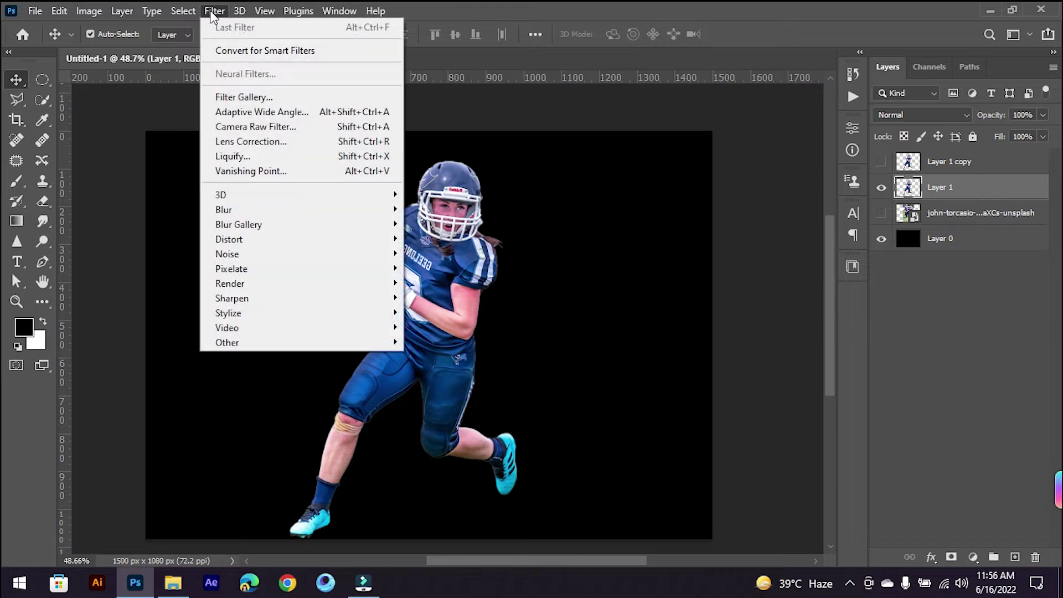
pyautogui.click(303, 159)
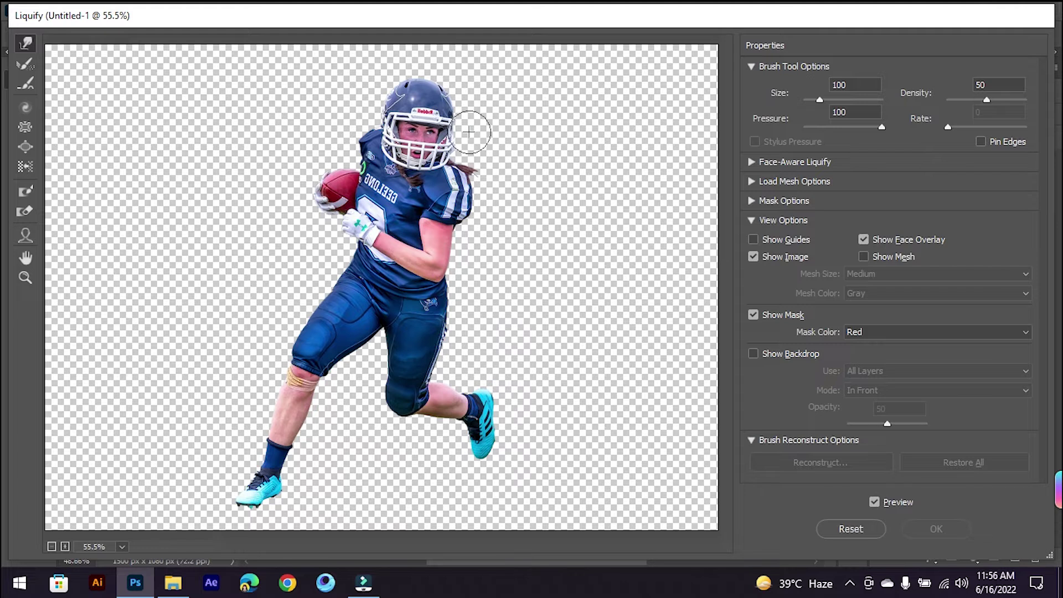
pyautogui.moveTo(446, 95)
pyautogui.mouseDown()
pyautogui.moveTo(470, 78)
pyautogui.moveTo(444, 90)
pyautogui.moveTo(430, 83)
pyautogui.moveTo(443, 71)
pyautogui.moveTo(421, 87)
pyautogui.moveTo(444, 68)
pyautogui.mouseUp()
pyautogui.moveTo(437, 118)
pyautogui.mouseDown()
pyautogui.moveTo(458, 109)
pyautogui.moveTo(463, 123)
pyautogui.mouseUp()
pyautogui.moveTo(458, 168)
pyautogui.mouseDown()
pyautogui.moveTo(481, 162)
pyautogui.moveTo(470, 149)
pyautogui.mouseUp()
pyautogui.moveTo(469, 200)
pyautogui.mouseDown()
pyautogui.moveTo(427, 325)
pyautogui.moveTo(430, 384)
pyautogui.moveTo(468, 389)
pyautogui.moveTo(501, 430)
pyautogui.moveTo(462, 323)
pyautogui.moveTo(487, 282)
pyautogui.moveTo(468, 260)
pyautogui.moveTo(453, 112)
pyautogui.moveTo(471, 61)
pyautogui.moveTo(562, 33)
pyautogui.moveTo(567, 53)
pyautogui.moveTo(535, 96)
pyautogui.moveTo(612, 44)
pyautogui.moveTo(532, 106)
pyautogui.moveTo(487, 199)
pyautogui.moveTo(559, 110)
pyautogui.moveTo(631, 50)
pyautogui.moveTo(498, 210)
pyautogui.moveTo(548, 204)
pyautogui.moveTo(526, 221)
pyautogui.moveTo(591, 116)
pyautogui.moveTo(656, 55)
pyautogui.mouseUp()
# Step: Smear the trailing foot, rear leg and back diagonally up and to the right with the Forward Warp brush
pyautogui.moveTo(505, 423); pyautogui.dragTo(588, 348)
pyautogui.moveTo(497, 374); pyautogui.dragTo(573, 337)
pyautogui.moveTo(496, 352)
pyautogui.mouseDown()
pyautogui.moveTo(567, 316)
pyautogui.moveTo(517, 295)
pyautogui.moveTo(661, 110)
pyautogui.mouseUp()
pyautogui.moveTo(528, 310); pyautogui.dragTo(631, 205)
pyautogui.moveTo(543, 327); pyautogui.dragTo(615, 292)
pyautogui.moveTo(563, 349)
pyautogui.mouseDown()
pyautogui.moveTo(610, 325)
pyautogui.moveTo(621, 294)
pyautogui.mouseUp()
# Step: Set the brush density to 60, stretch the lower smears to the canvas's right edge and apply Liquify
pyautogui.moveTo(987, 101); pyautogui.dragTo(994, 102)
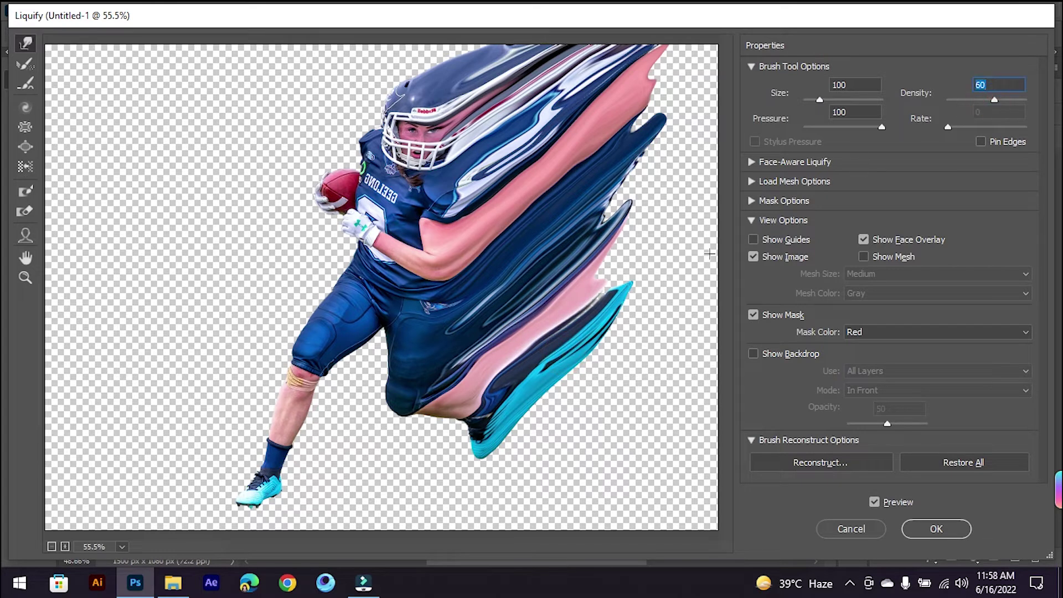
pyautogui.moveTo(588, 300); pyautogui.dragTo(683, 234)
pyautogui.moveTo(617, 318); pyautogui.dragTo(715, 204)
pyautogui.moveTo(602, 284); pyautogui.dragTo(678, 206)
pyautogui.moveTo(606, 261)
pyautogui.mouseDown()
pyautogui.moveTo(669, 179)
pyautogui.moveTo(612, 208)
pyautogui.moveTo(617, 142)
pyautogui.moveTo(681, 72)
pyautogui.moveTo(729, 57)
pyautogui.moveTo(703, 166)
pyautogui.moveTo(724, 185)
pyautogui.moveTo(736, 128)
pyautogui.moveTo(681, 132)
pyautogui.mouseUp()
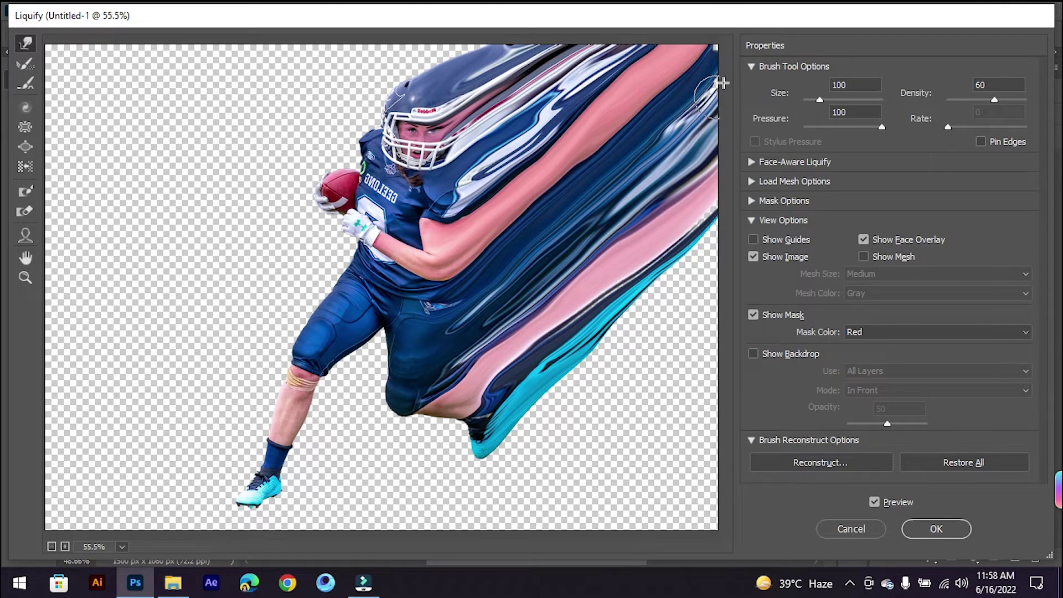
pyautogui.click(935, 528)
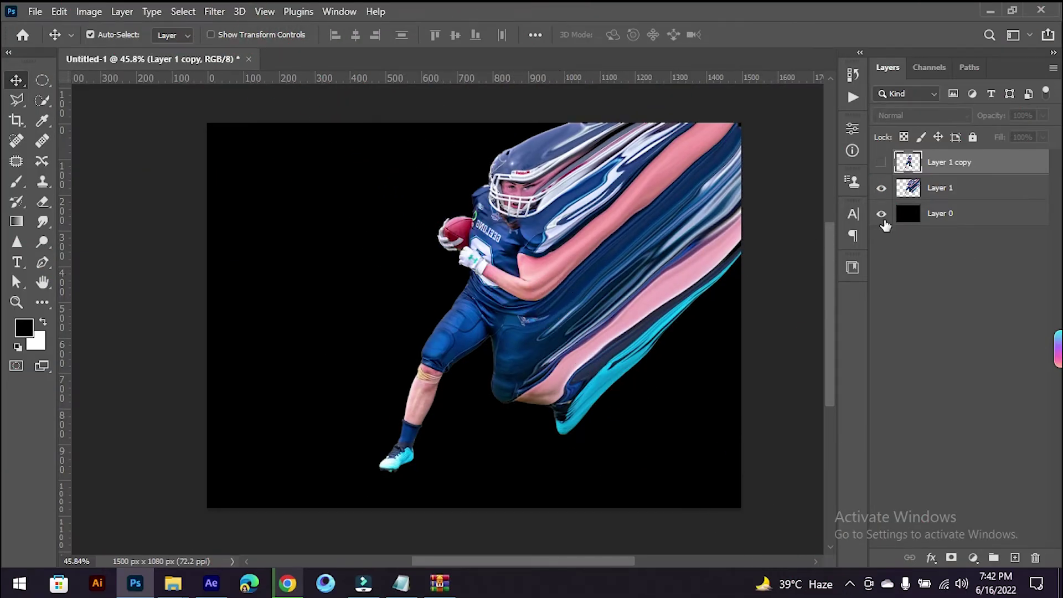
# Step: Show Layer 1 copy, hide the smeared Layer 1 and add a layer mask to the copy
pyautogui.click(881, 163)
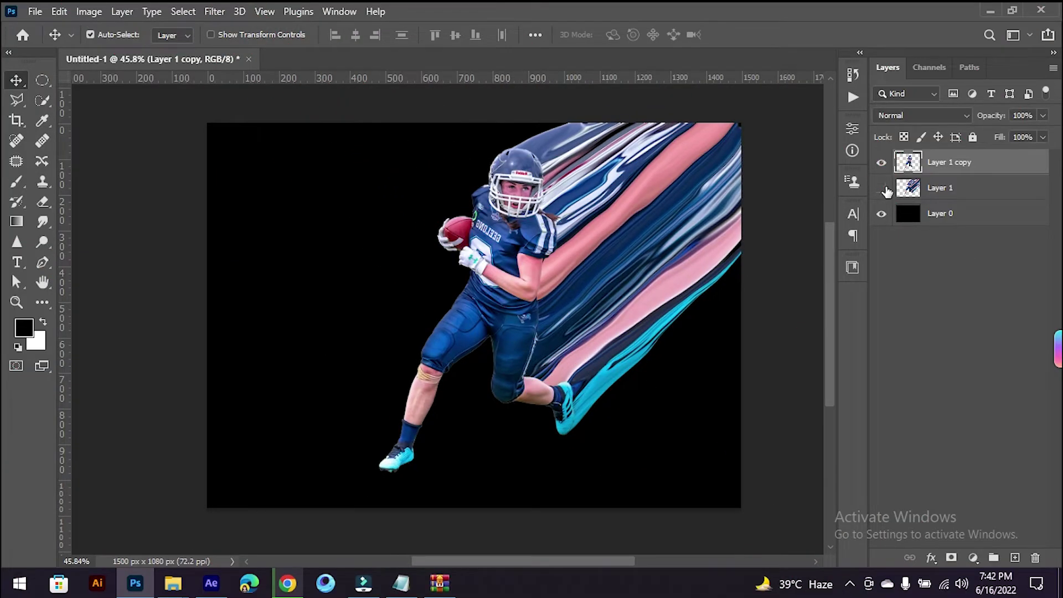
pyautogui.click(883, 188)
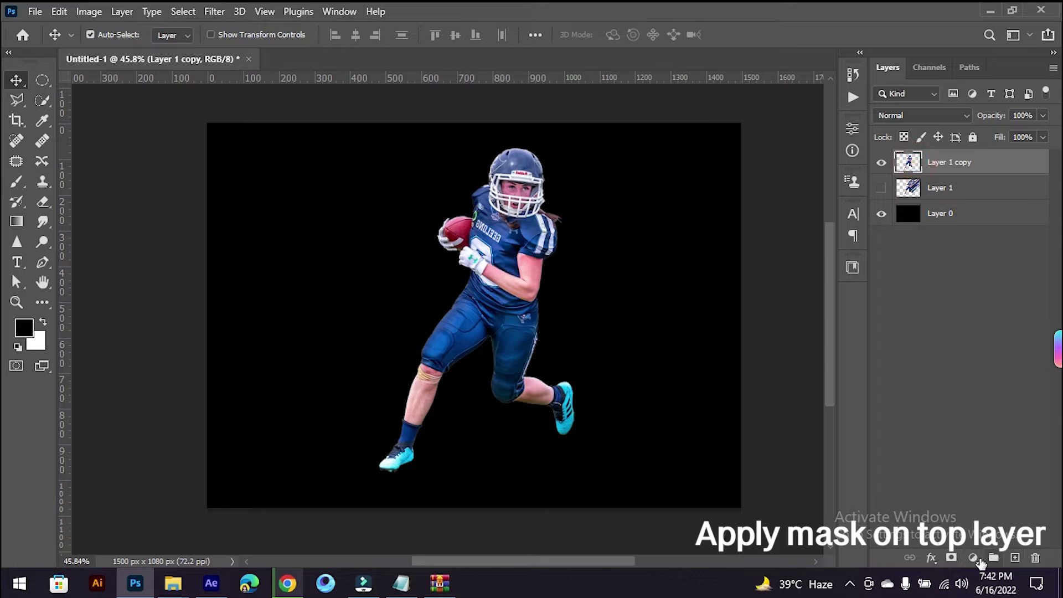
pyautogui.click(951, 558)
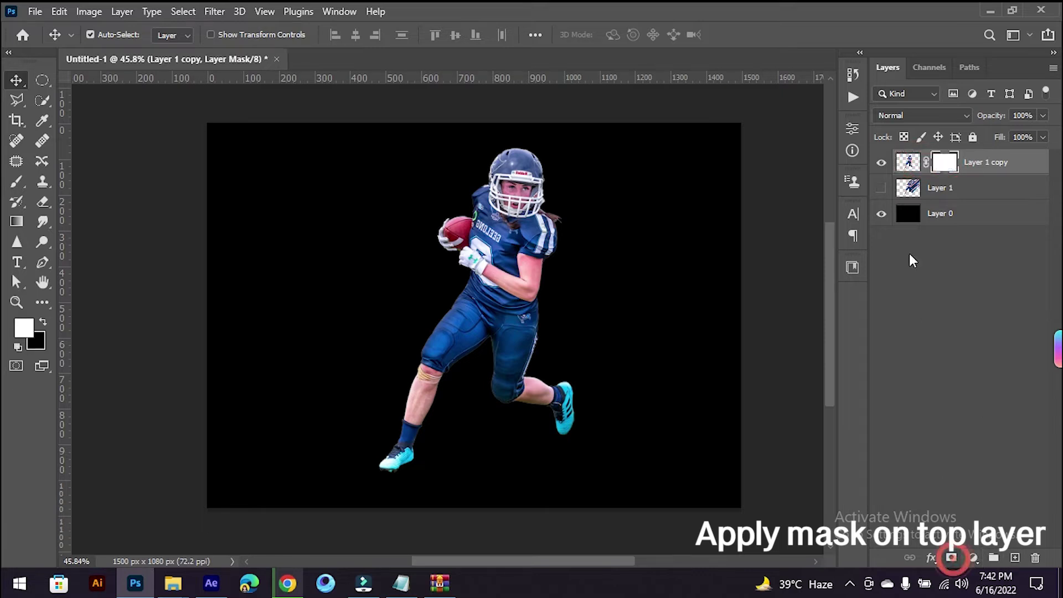
# Step: Fill the background Layer 0 with white
pyautogui.click(916, 215)
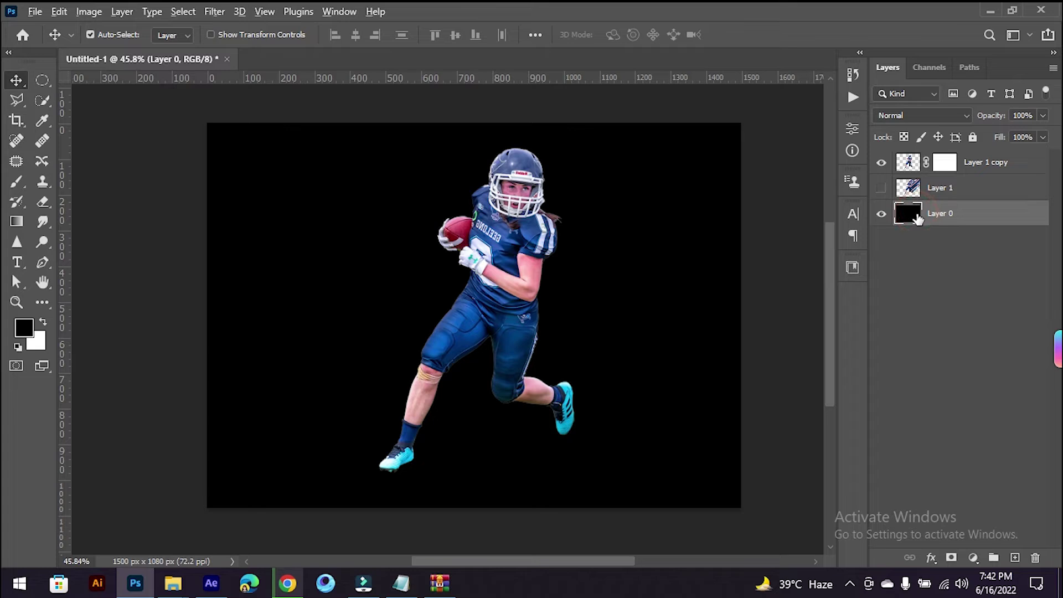
pyautogui.hotkey('ctrl', 'BackSpace')
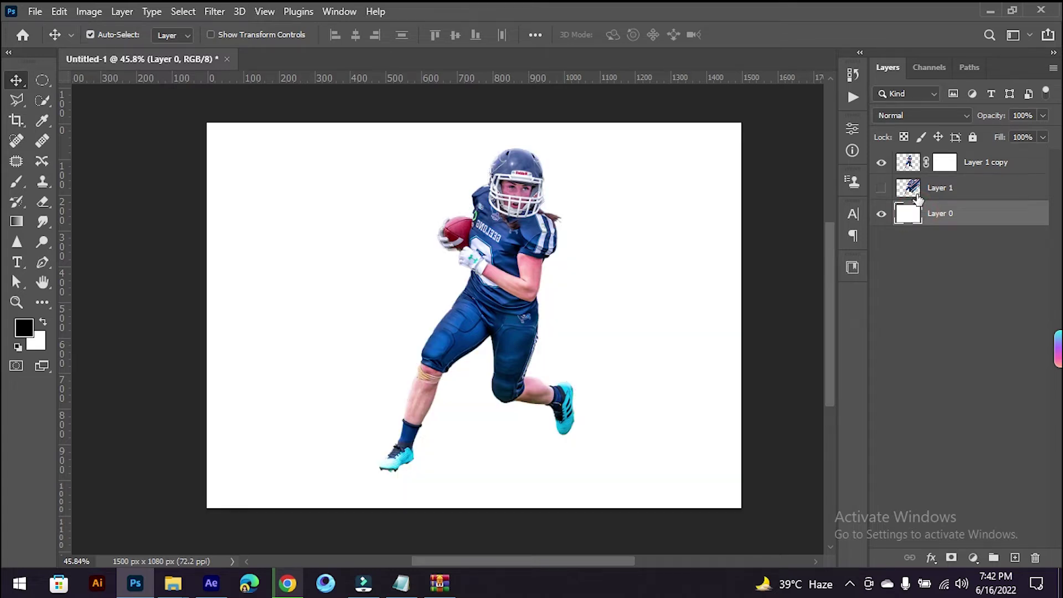
pyautogui.scroll(5, 556, 202)
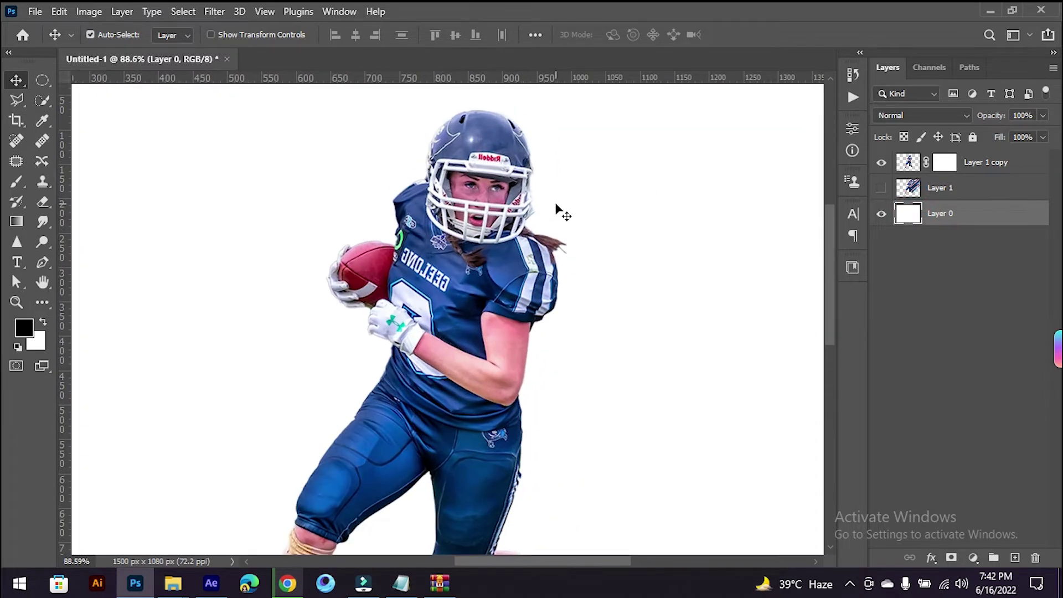
pyautogui.scroll(-2, 554, 205)
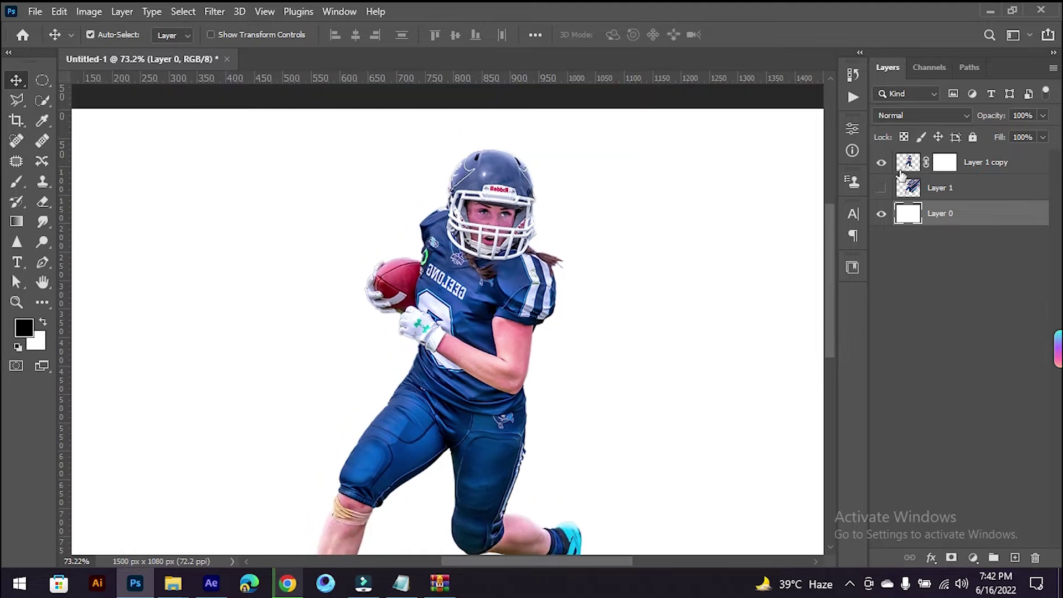
# Step: Target the mask of Layer 1 copy and rotate the 003_Explosion brush to a 23° angle
pyautogui.click(907, 166)
pyautogui.click(944, 163)
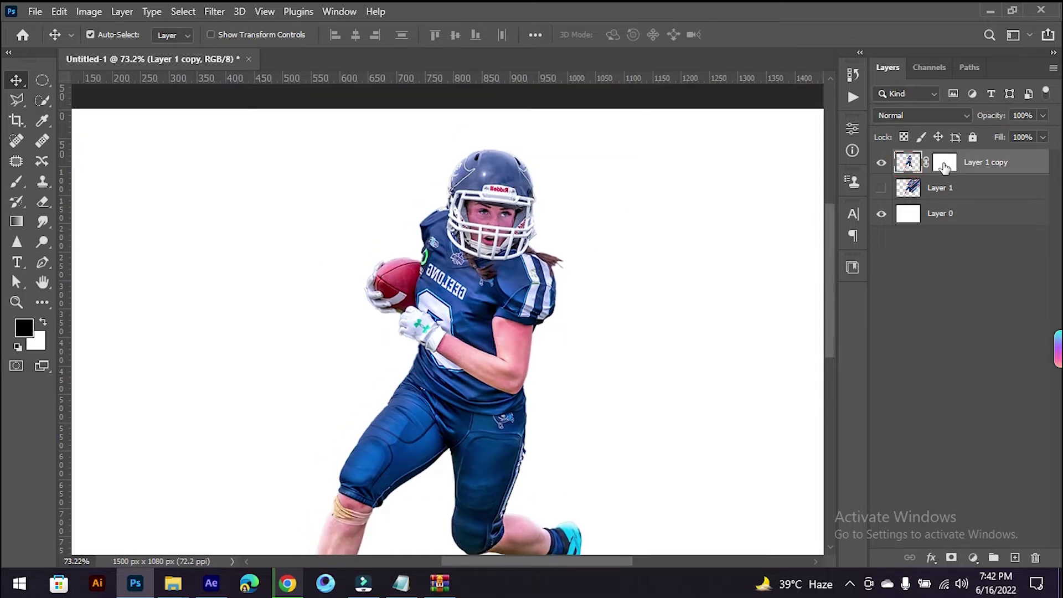
pyautogui.click(19, 188)
pyautogui.rightClick(443, 326)
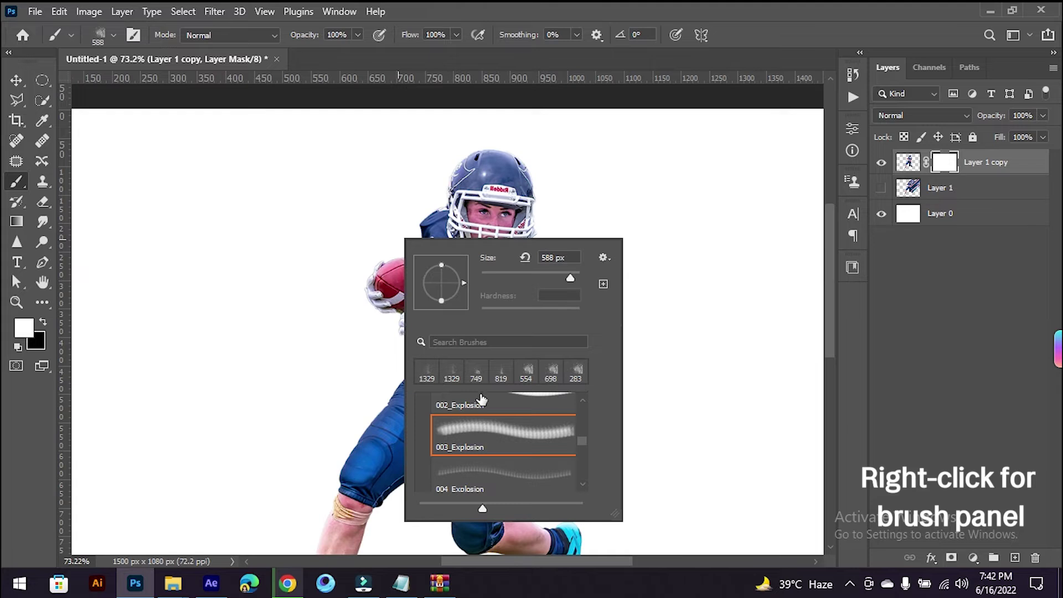
pyautogui.moveTo(466, 279); pyautogui.dragTo(408, 301)
pyautogui.click(462, 273)
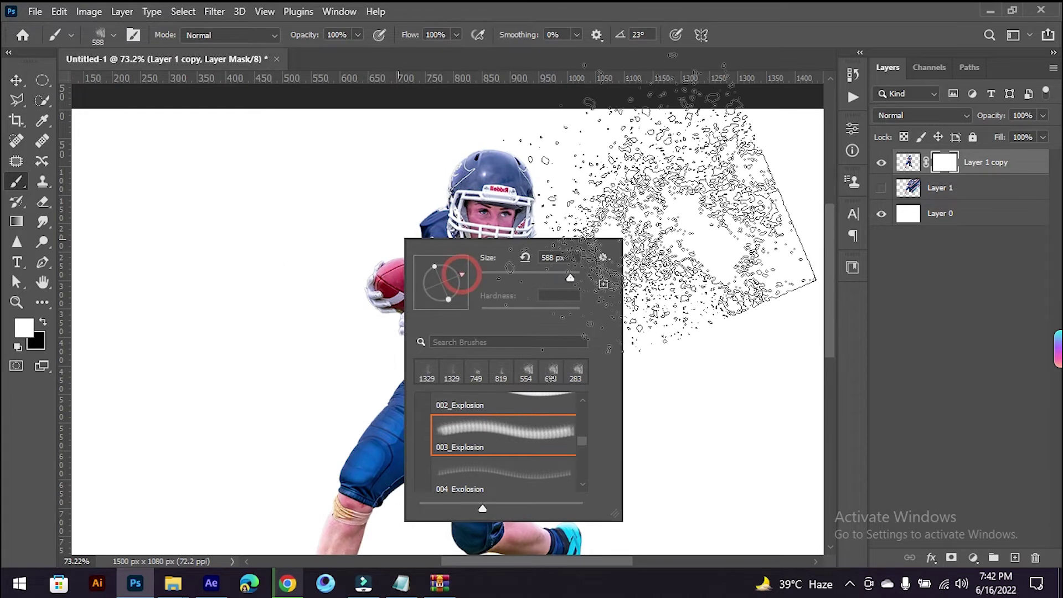
pyautogui.click(594, 191)
# Step: Set the brush to 230 px with black and speckle away the back edge of the helmet on the mask
pyautogui.moveTo(552, 235); pyautogui.dragTo(474, 235)
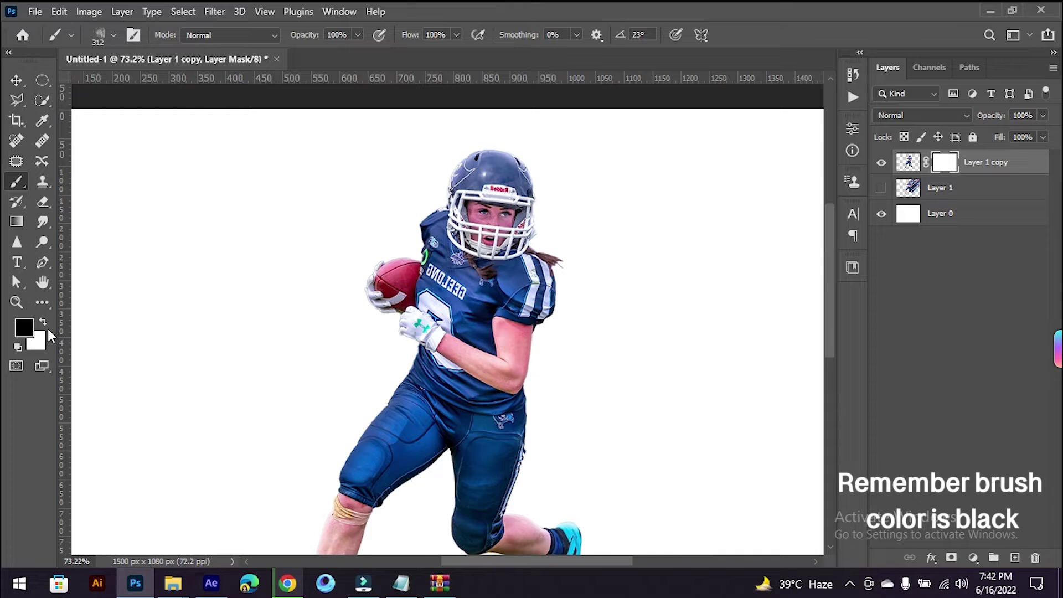
pyautogui.moveTo(546, 190); pyautogui.dragTo(530, 190)
pyautogui.click(543, 190)
pyautogui.click(519, 151)
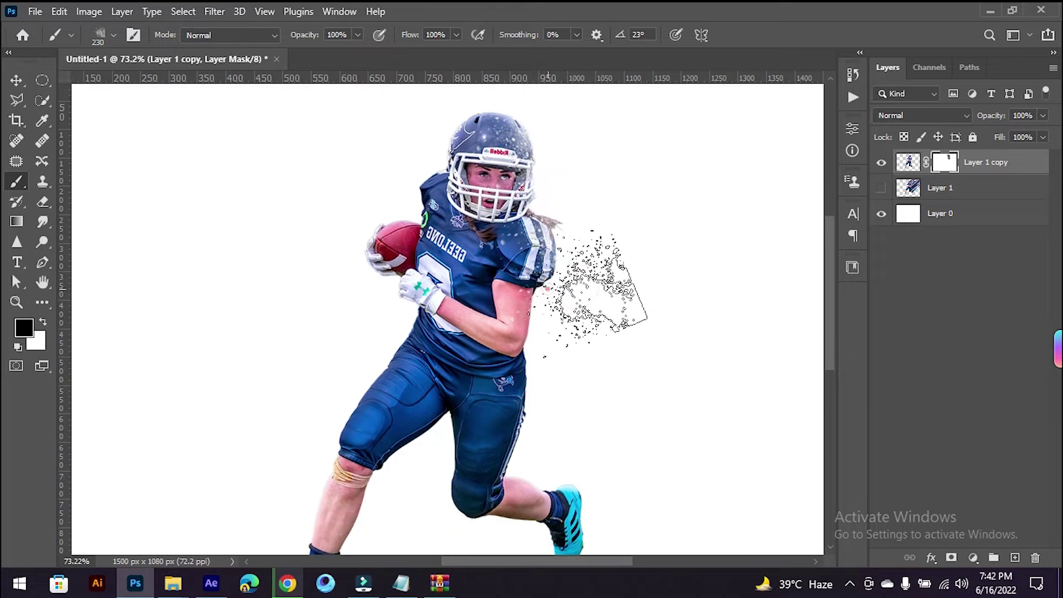
# Step: Dab black particles on the mask along the upper arm, striped shoulder, hair and back of the helmet
pyautogui.click(540, 298)
pyautogui.moveTo(540, 298); pyautogui.dragTo(547, 265)
pyautogui.moveTo(544, 223)
pyautogui.mouseDown()
pyautogui.moveTo(532, 130)
pyautogui.moveTo(565, 250)
pyautogui.mouseUp()
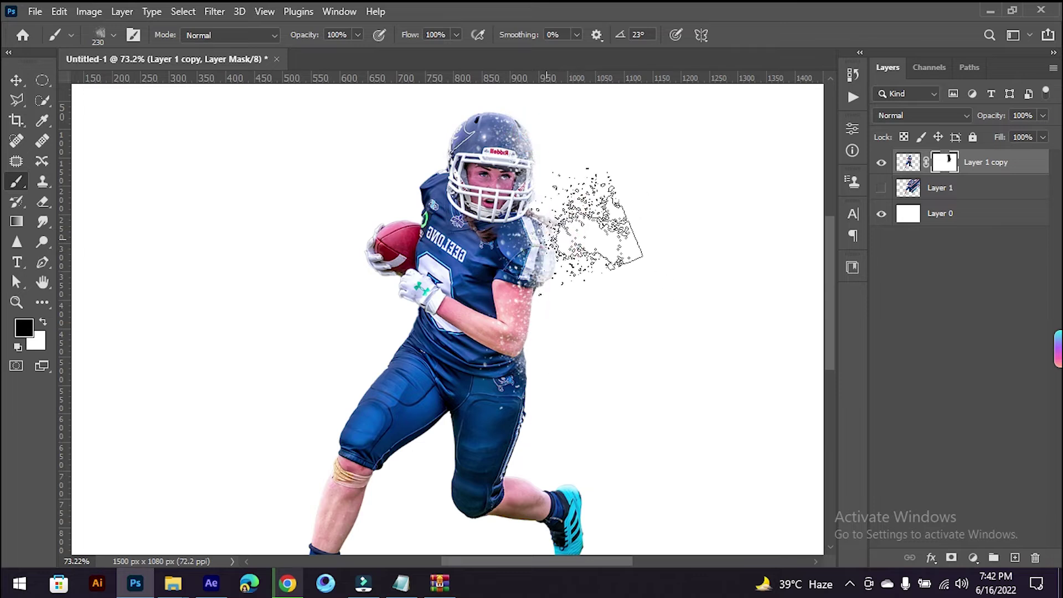
pyautogui.moveTo(558, 238)
pyautogui.mouseDown()
pyautogui.moveTo(542, 155)
pyautogui.moveTo(517, 173)
pyautogui.mouseUp()
pyautogui.scroll(4, 557, 133)
pyautogui.scroll(-5, 532, 222)
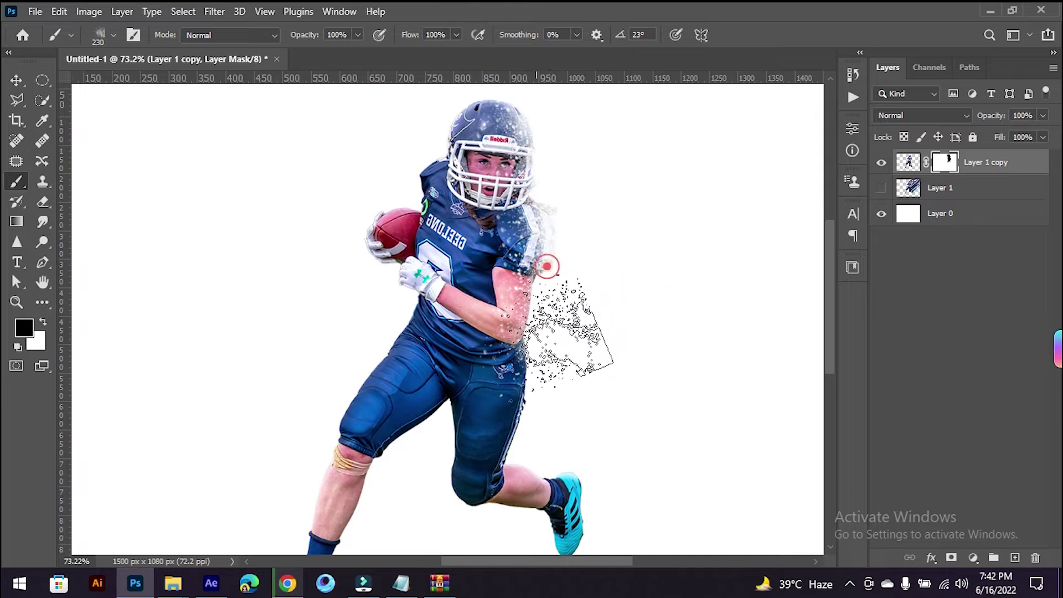
# Step: Break up the elbow, hip, rear thigh and trailing shoe on the mask, reducing the brush to 203 px
pyautogui.scroll(-4, 546, 263)
pyautogui.click(532, 321)
pyautogui.click(517, 349)
pyautogui.scroll(-4, 602, 310)
pyautogui.keyDown('alt'); pyautogui.rightClick(593, 369); pyautogui.keyUp('alt')
pyautogui.click(587, 375)
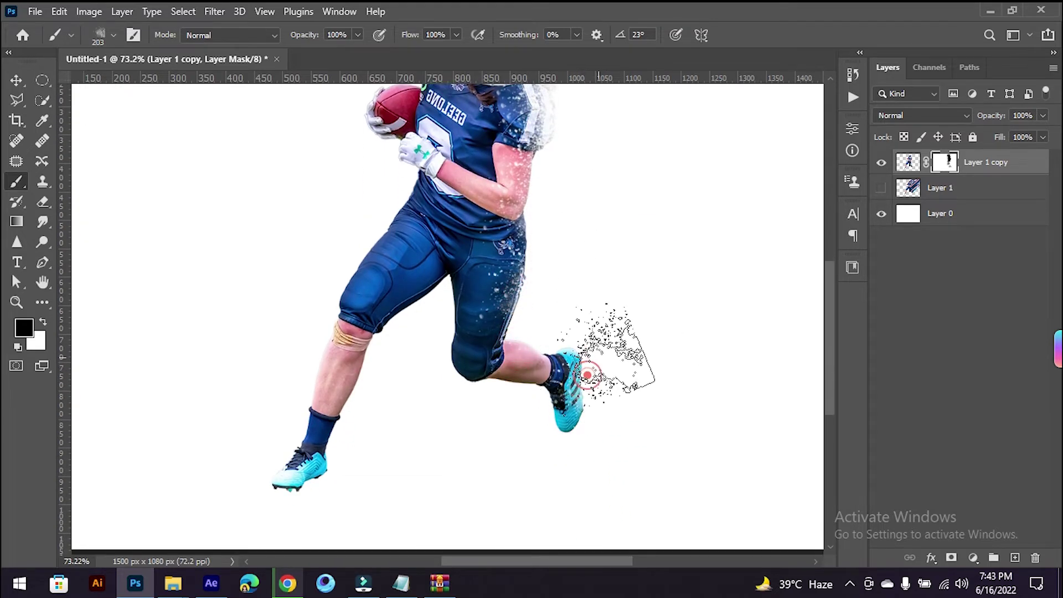
pyautogui.click(542, 314)
pyautogui.click(533, 285)
# Step: Rotate the explosion brush to 70° and erode the back edge of the rear thigh with black dabs
pyautogui.rightClick(532, 285)
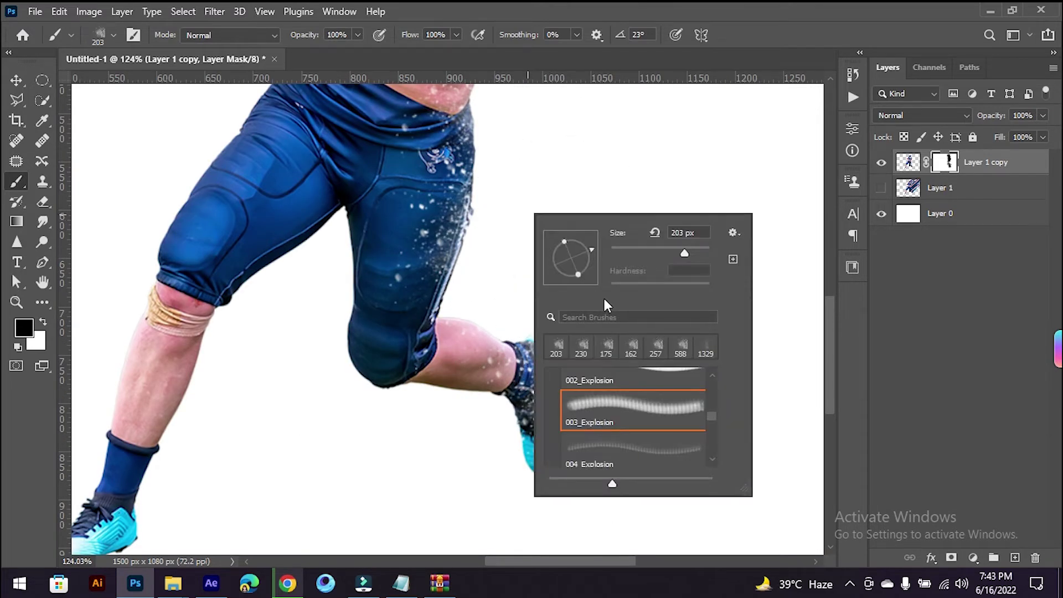
pyautogui.moveTo(590, 246); pyautogui.dragTo(578, 238)
pyautogui.click(468, 285)
pyautogui.click(465, 301)
pyautogui.click(455, 317)
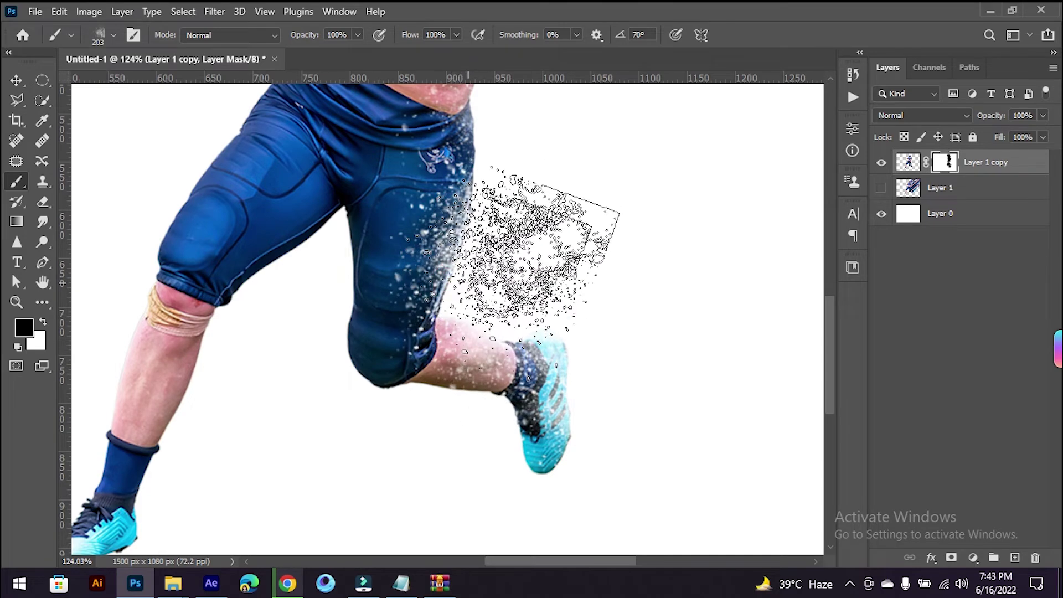
pyautogui.click(467, 282)
pyautogui.scroll(3, 476, 277)
pyautogui.click(458, 324)
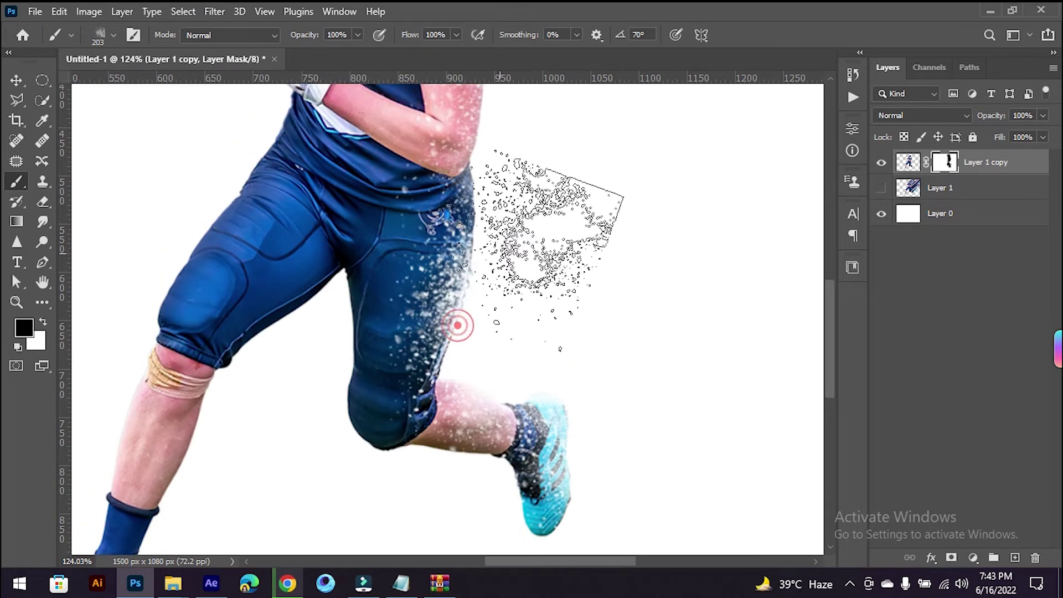
# Step: Add more black particle dabs on the mask beside the hip, arm and shoulder and on the trailing shoe
pyautogui.scroll(3, 482, 324)
pyautogui.click(486, 318)
pyautogui.scroll(4, 487, 310)
pyautogui.click(495, 302)
pyautogui.scroll(4, 495, 302)
pyautogui.click(517, 302)
pyautogui.scroll(-10, 517, 303)
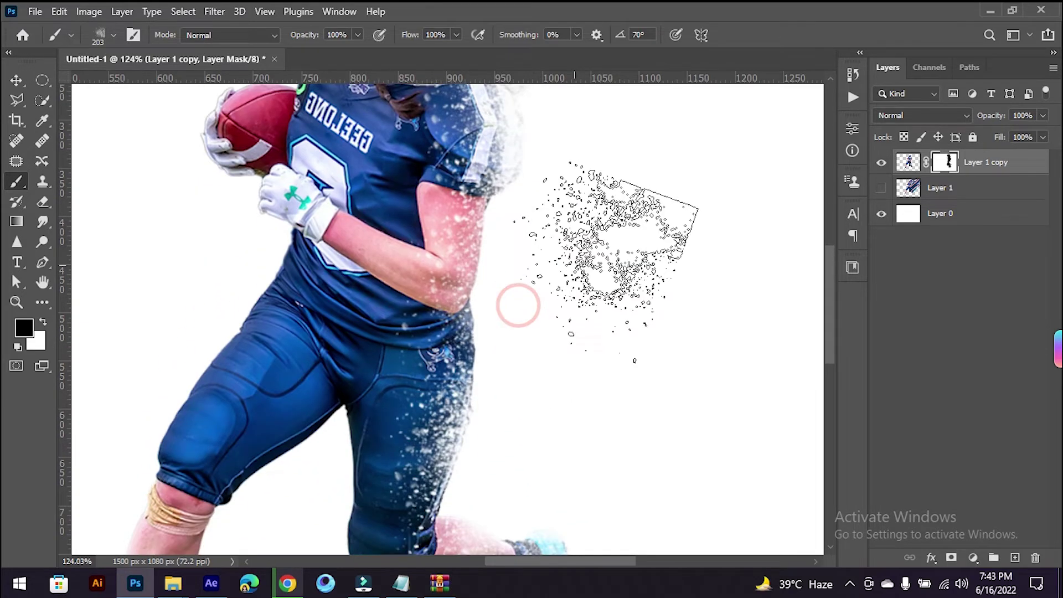
pyautogui.scroll(-3, 558, 332)
pyautogui.click(548, 349)
pyautogui.scroll(3, 559, 299)
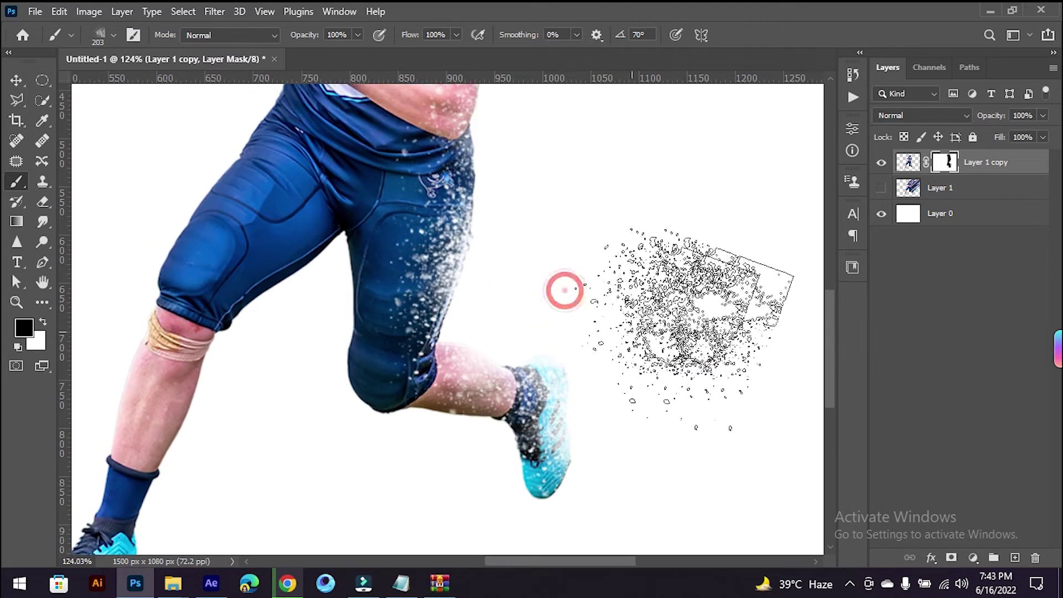
# Step: Show the smeared Layer 1, add a layer mask to it and invert the mask to black
pyautogui.click(882, 188)
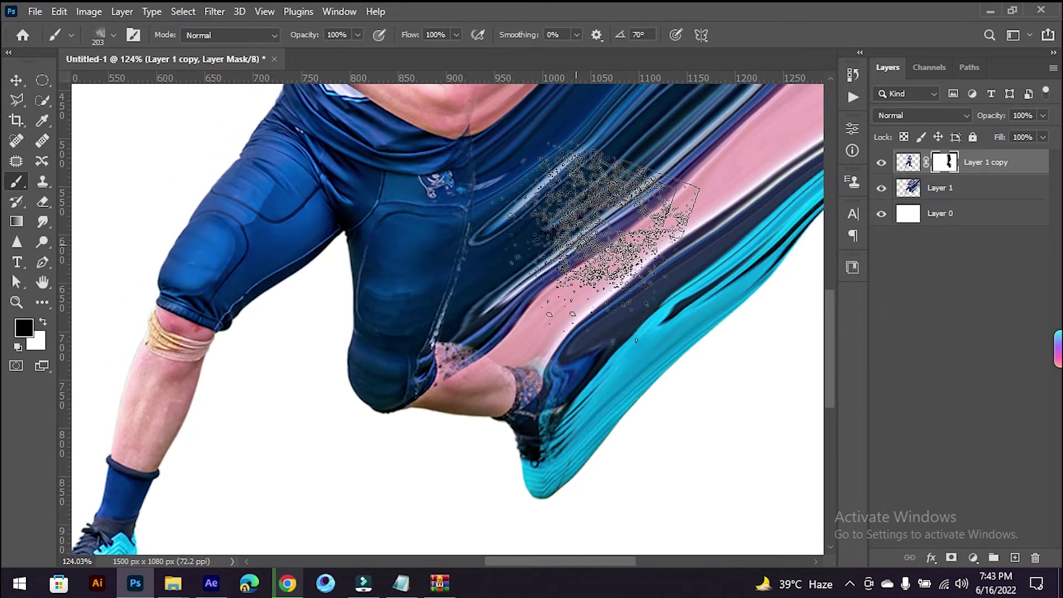
pyautogui.scroll(-3, 547, 241)
pyautogui.scroll(2, 570, 228)
pyautogui.click(918, 192)
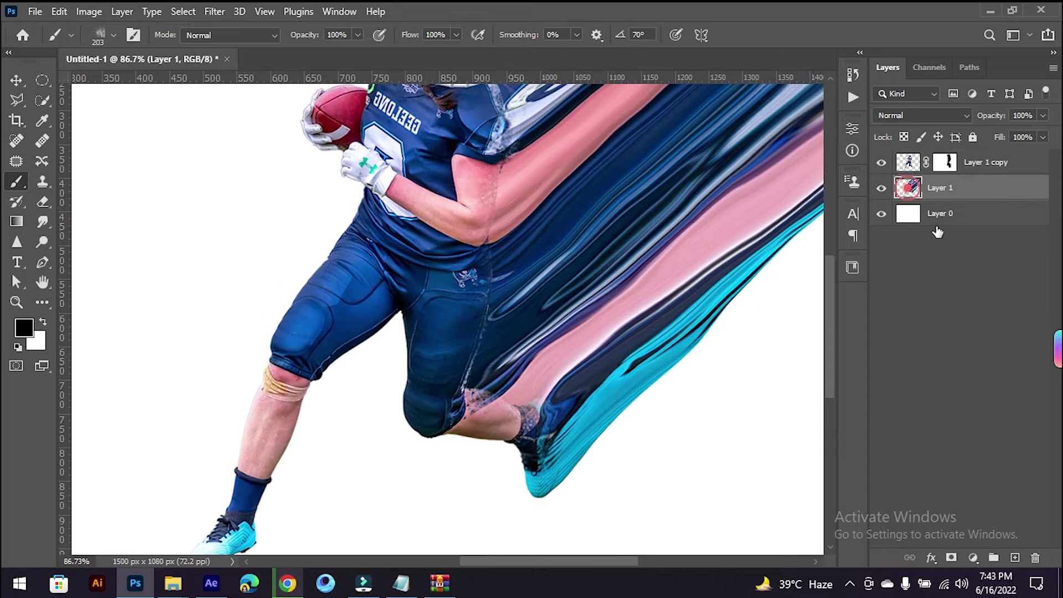
pyautogui.click(950, 556)
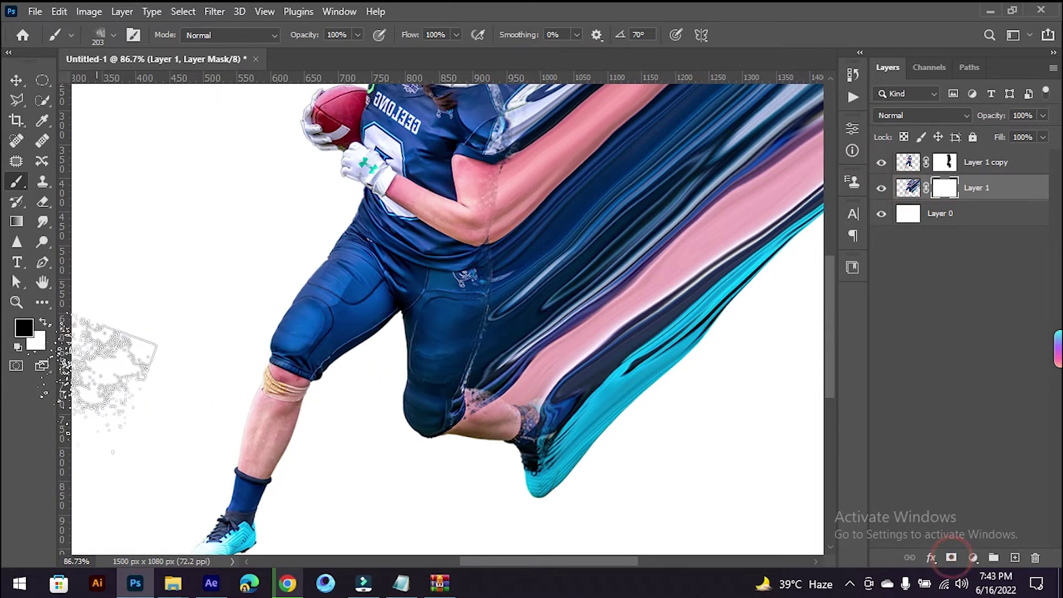
pyautogui.hotkey('ctrl', 'i')
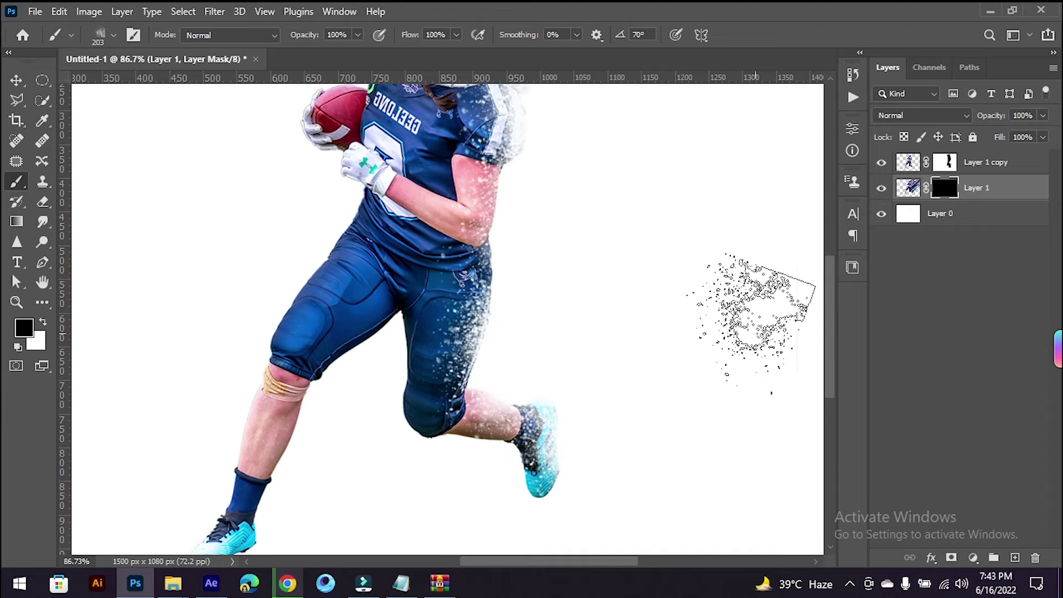
# Step: Set the explosion brush to -106° and 449 px, switch to white and reveal smear particles behind the rear thigh
pyautogui.scroll(-2, 510, 249)
pyautogui.rightClick(242, 277)
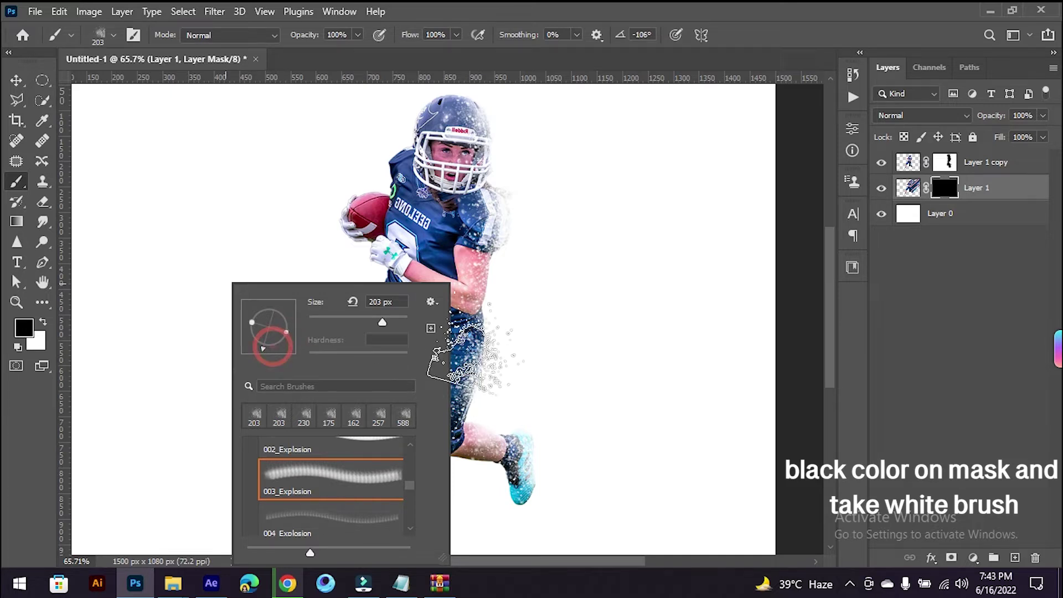
pyautogui.click(544, 325)
pyautogui.moveTo(544, 325); pyautogui.dragTo(588, 325)
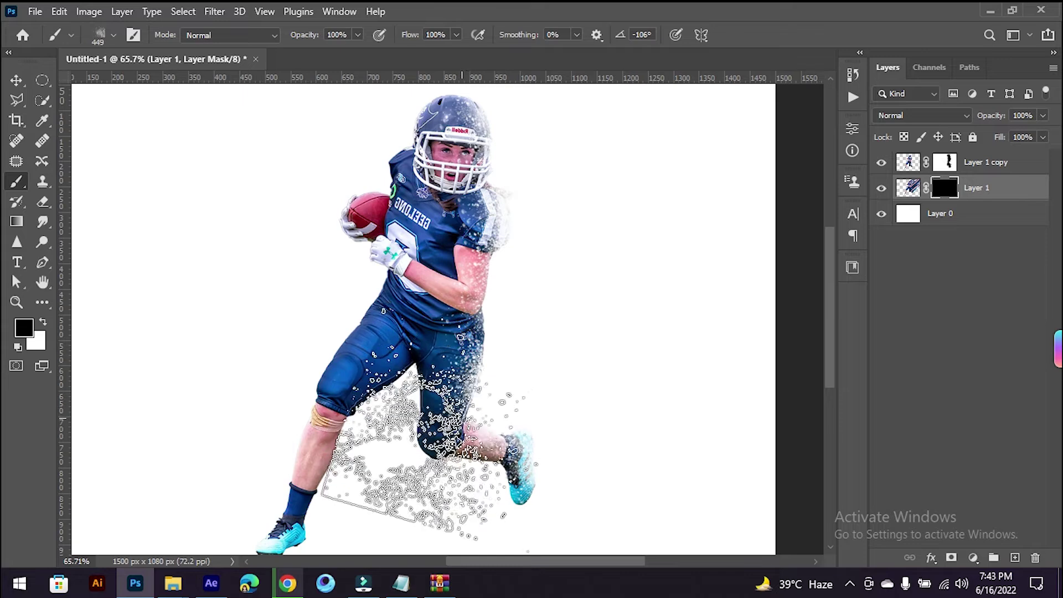
pyautogui.click(476, 406)
pyautogui.press('x')
pyautogui.click(481, 416)
pyautogui.click(472, 422)
# Step: Reveal white-masked particles behind the arm, shoulder and helmet with the brush at 333 px and then 376 px
pyautogui.scroll(3, 411, 357)
pyautogui.moveTo(412, 342); pyautogui.dragTo(348, 352)
pyautogui.click(468, 327)
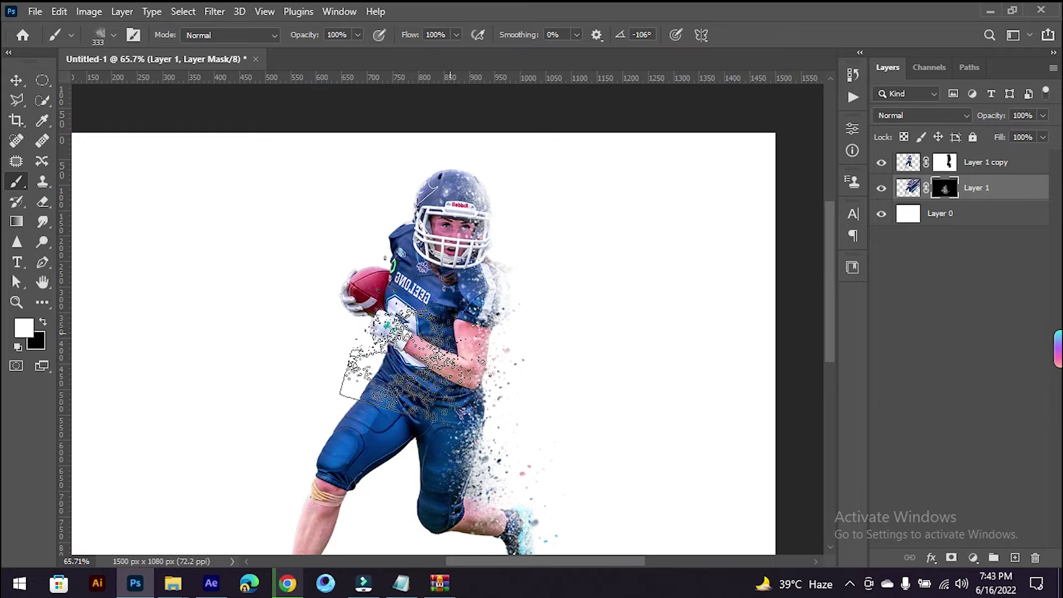
pyautogui.scroll(1, 468, 327)
pyautogui.scroll(1, 445, 335)
pyautogui.click(464, 315)
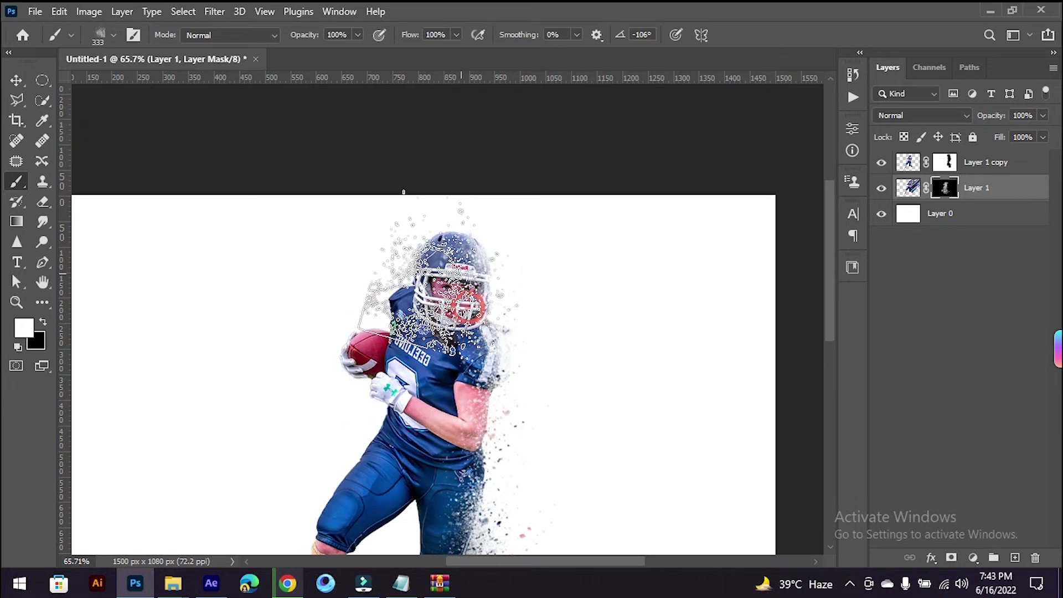
pyautogui.scroll(-3, 442, 288)
pyautogui.moveTo(462, 308); pyautogui.dragTo(473, 307)
pyautogui.click(462, 303)
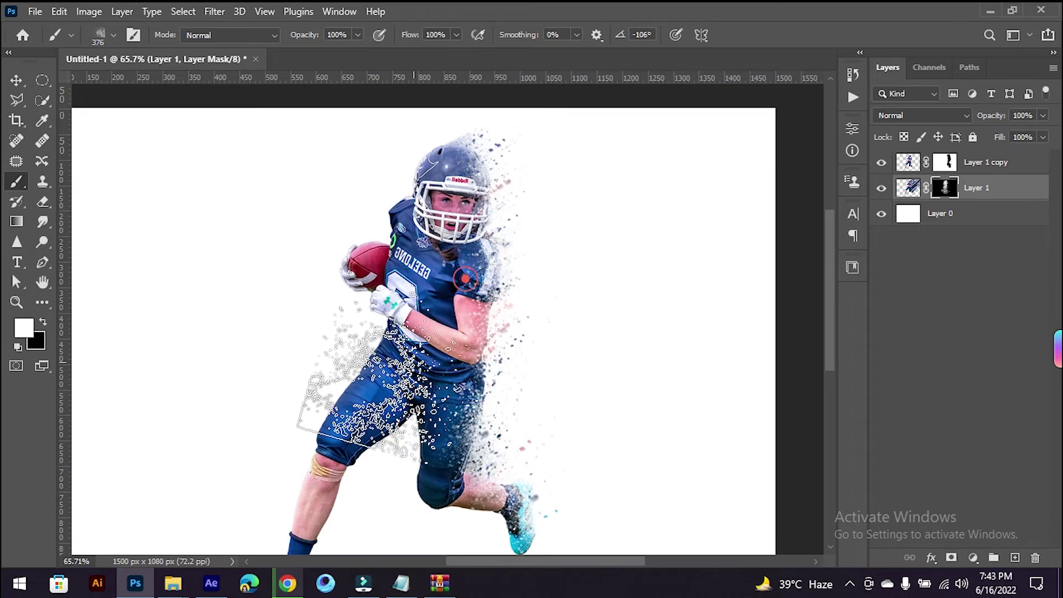
# Step: Reveal more particles behind the hip and, with a 179 px brush, around the trailing shoe
pyautogui.scroll(-3, 416, 362)
pyautogui.click(443, 325)
pyautogui.scroll(-5, 443, 332)
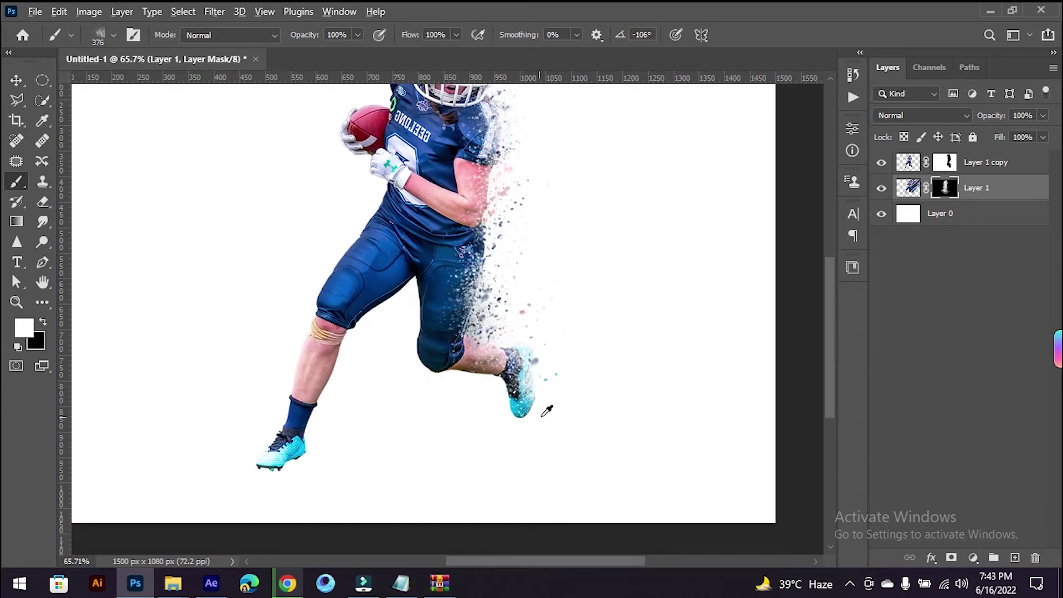
pyautogui.scroll(3, 522, 392)
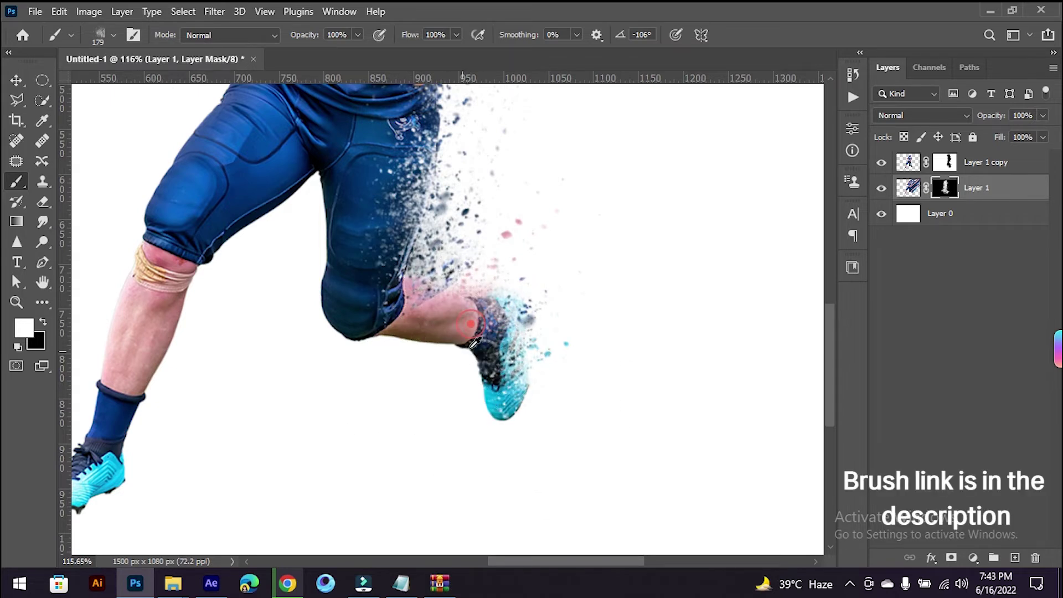
pyautogui.scroll(-3, 469, 344)
pyautogui.scroll(5, 410, 427)
# Step: Scatter larger, wider particles behind the torso and rear leg, enlarging the brush to 282 px and then 704 px
pyautogui.moveTo(400, 366); pyautogui.dragTo(435, 359)
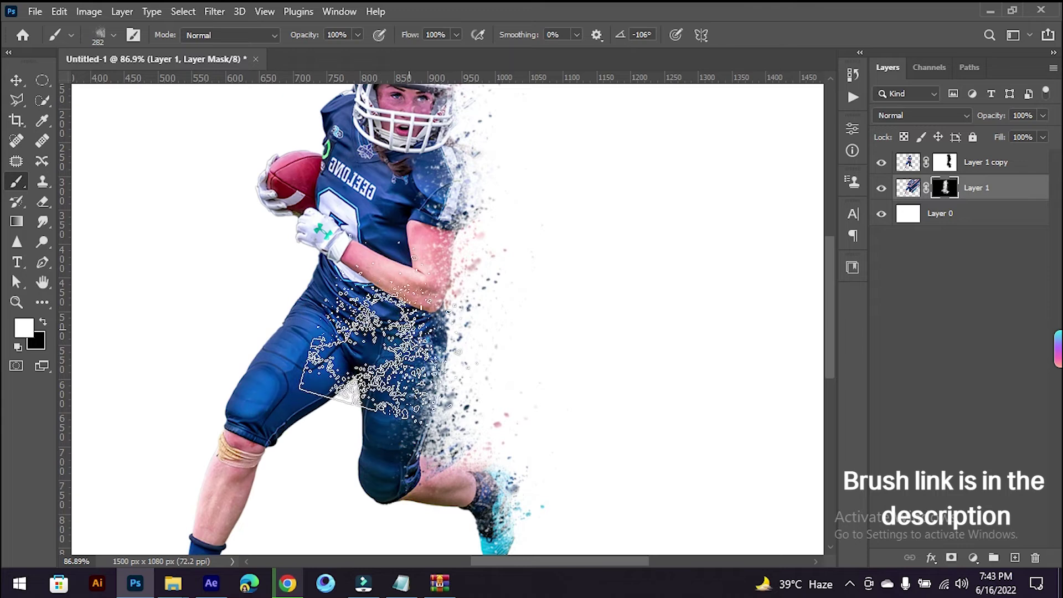
pyautogui.scroll(4, 390, 361)
pyautogui.click(426, 305)
pyautogui.moveTo(390, 279); pyautogui.dragTo(471, 247)
pyautogui.scroll(-3, 526, 284)
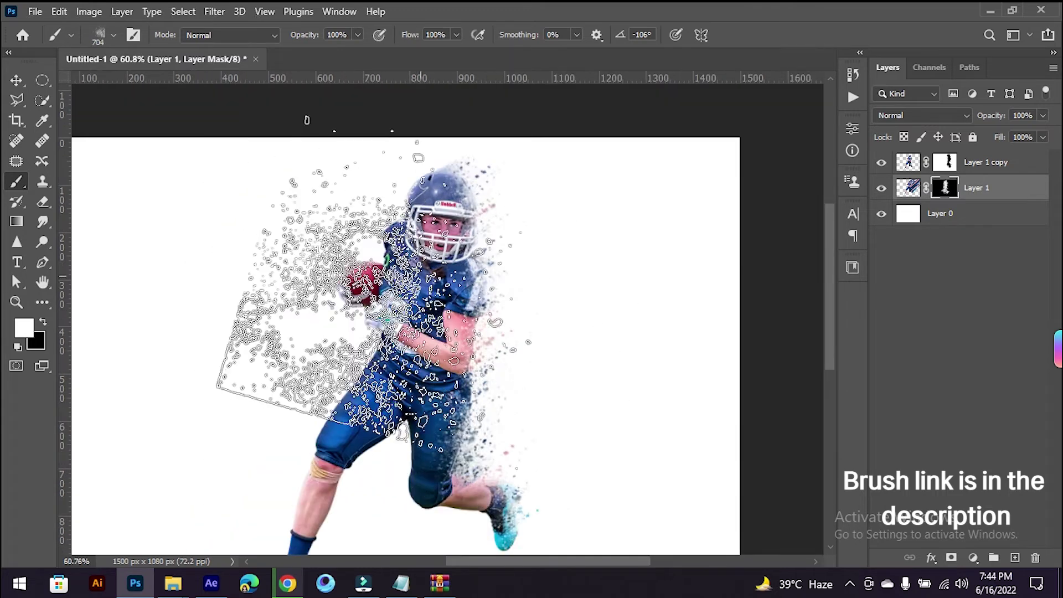
pyautogui.click(449, 255)
pyautogui.scroll(-4, 421, 380)
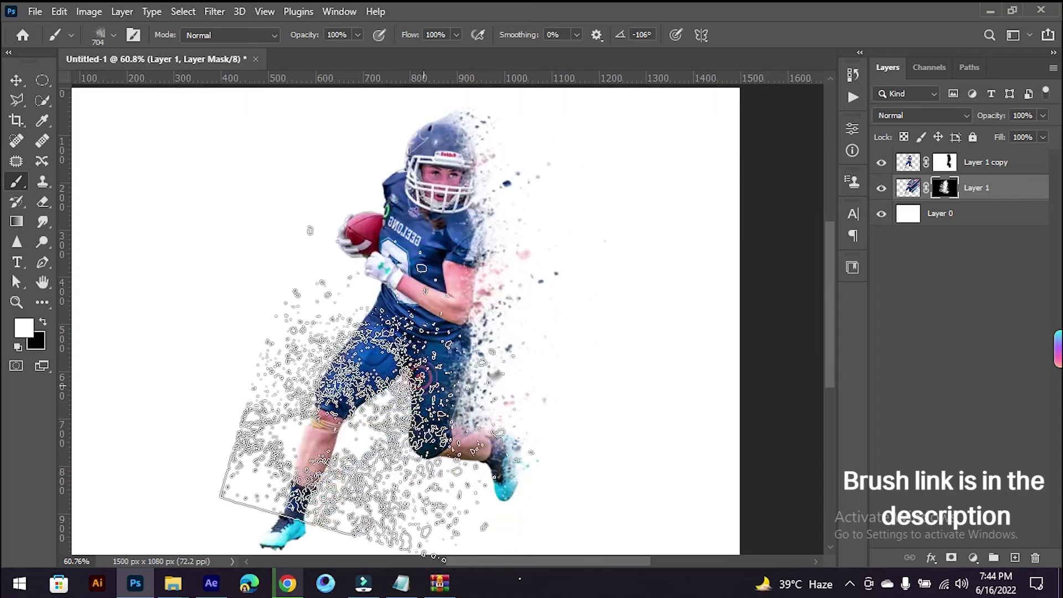
pyautogui.click(423, 381)
pyautogui.scroll(5, 421, 352)
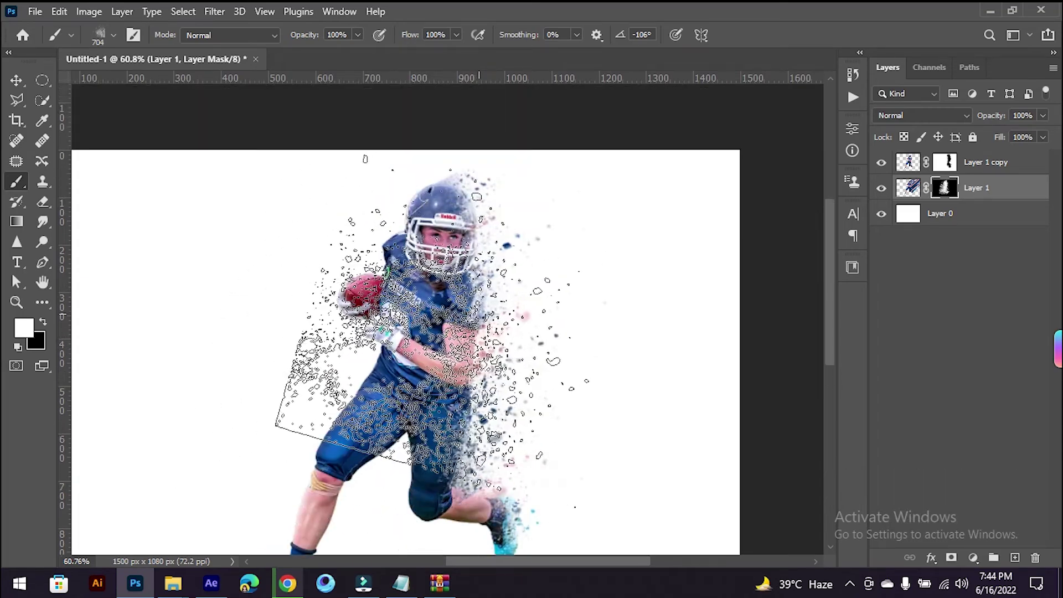
# Step: Switch to the 006_Explosion brush and try revealing particles behind the player at 1079 px and then 911 px
pyautogui.scroll(-4, 346, 183)
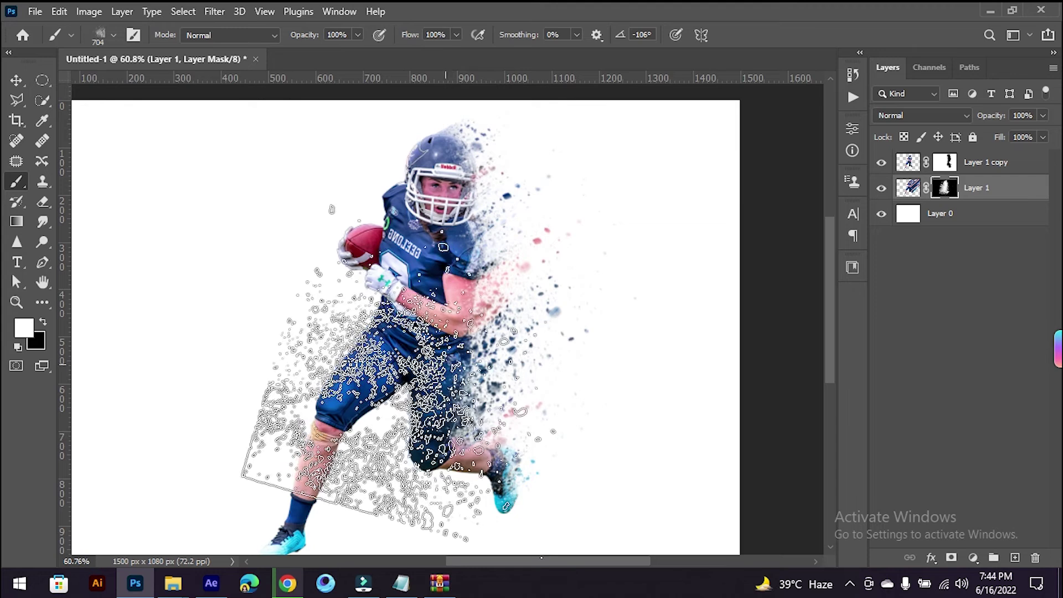
pyautogui.rightClick(449, 247)
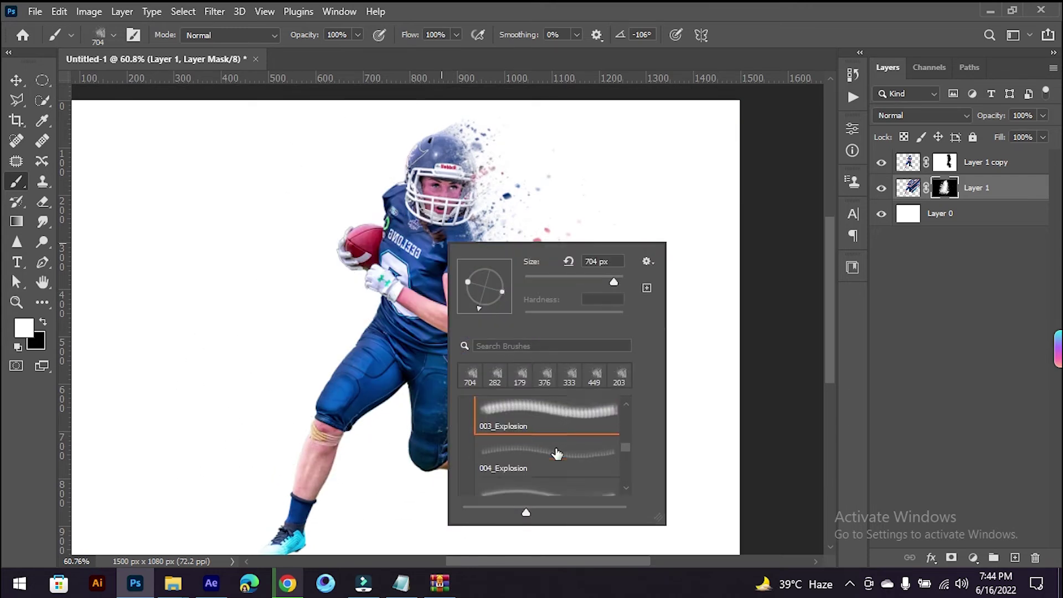
pyautogui.moveTo(316, 268); pyautogui.dragTo(288, 267)
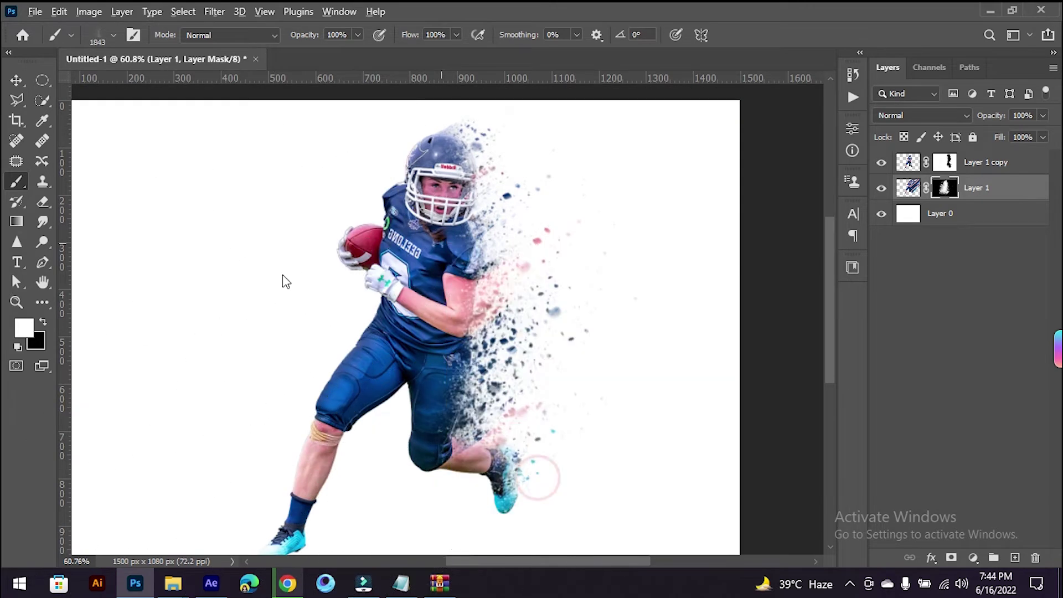
pyautogui.moveTo(422, 252)
pyautogui.mouseDown()
pyautogui.moveTo(388, 257)
pyautogui.moveTo(400, 283)
pyautogui.mouseUp()
pyautogui.scroll(3, 411, 281)
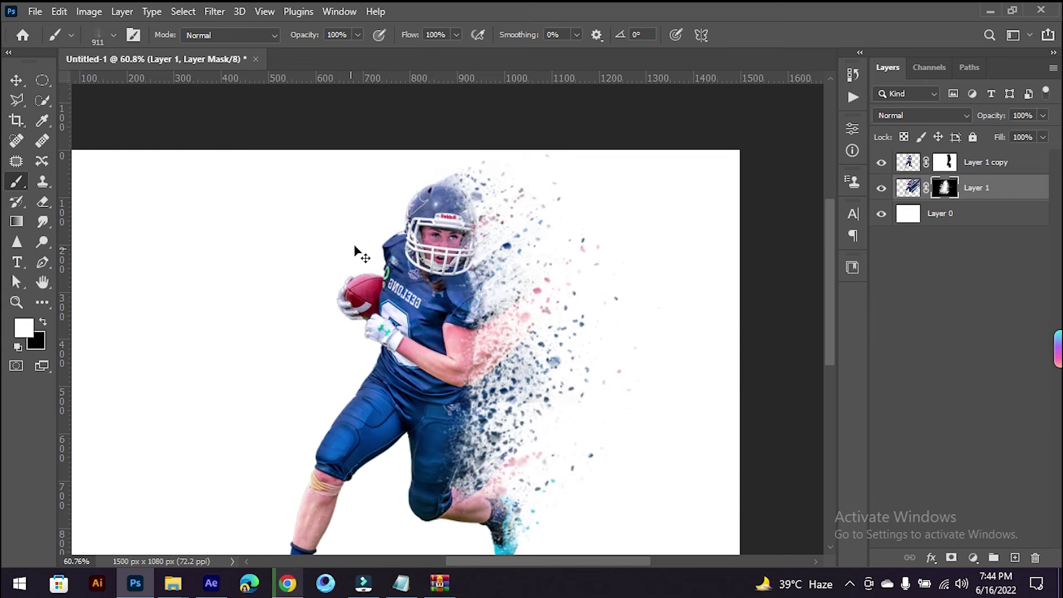
pyautogui.scroll(-1, 304, 327)
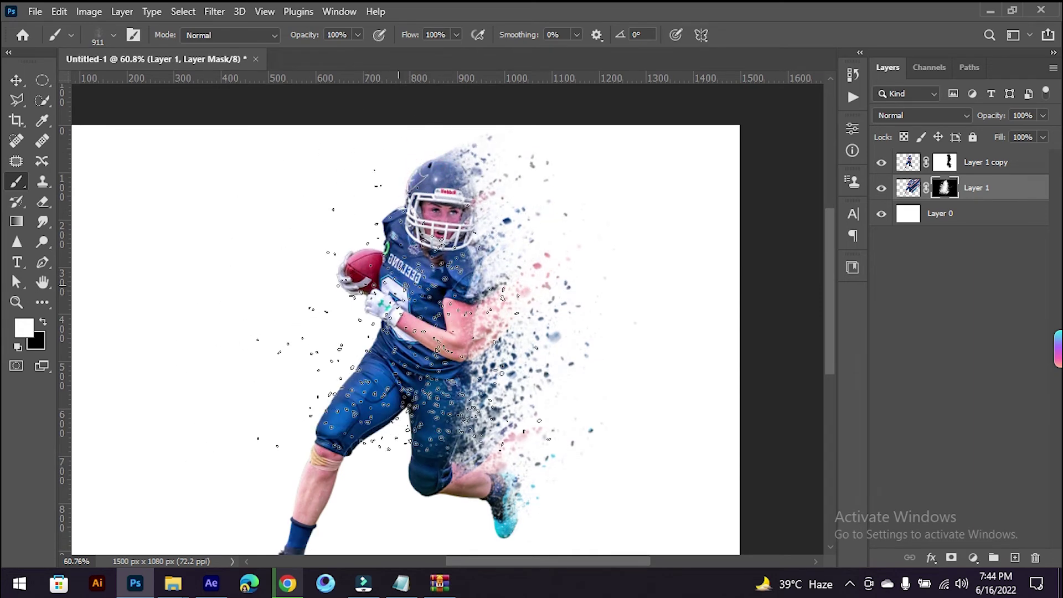
# Step: Rotate the explosion brush to -90°, enlarge it from 671 px to 1037 px and reveal particles farther out behind the arm
pyautogui.rightClick(391, 240)
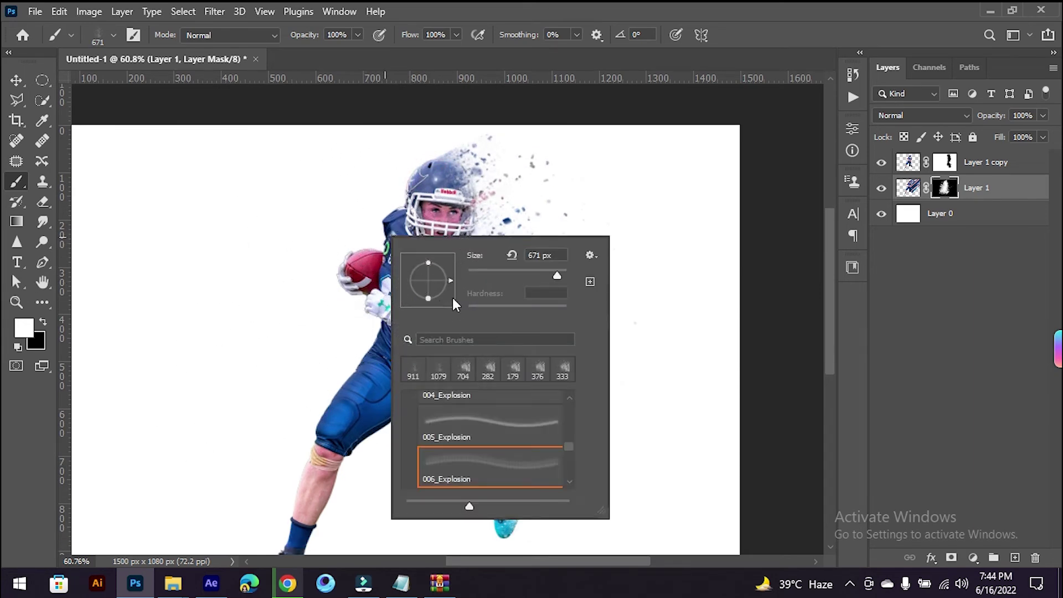
pyautogui.click(374, 288)
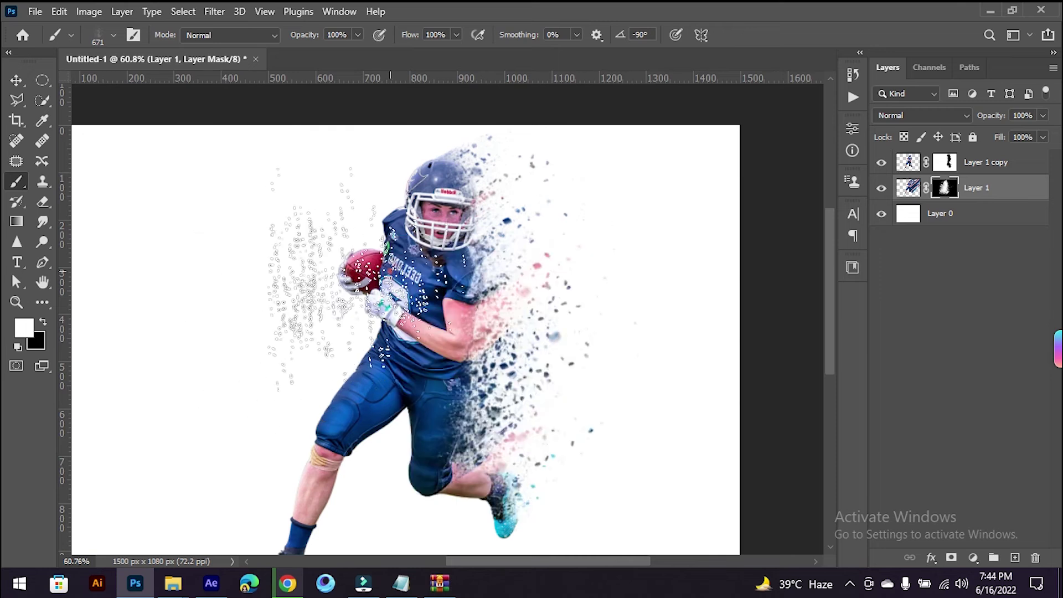
pyautogui.moveTo(481, 274); pyautogui.dragTo(598, 263)
pyautogui.click(570, 278)
# Step: Reveal additional streaming particles behind the helmet and shoulder with the 1037 px explosion brush
pyautogui.scroll(-1, 432, 408)
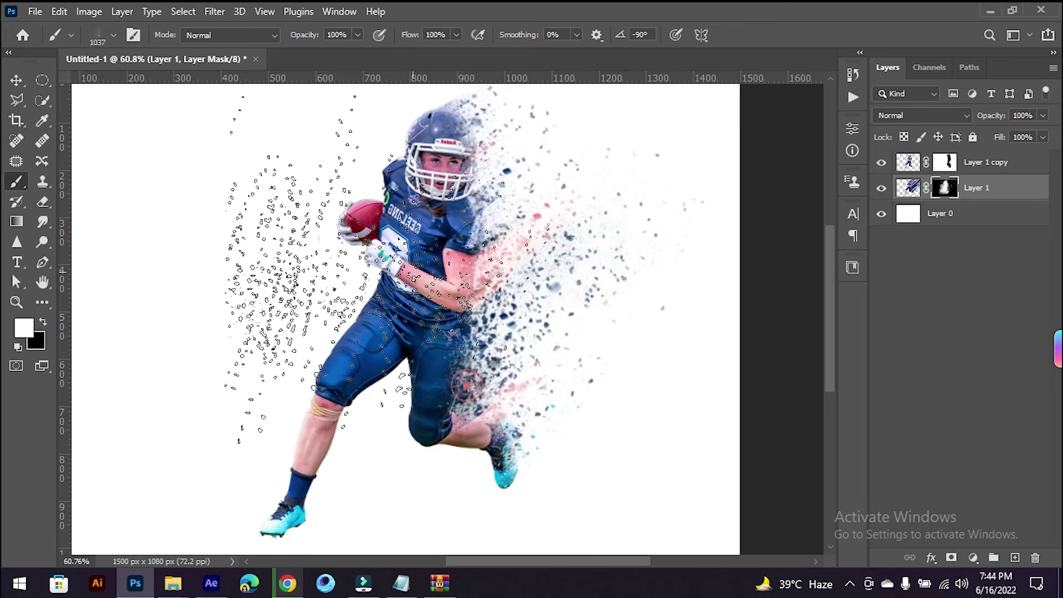
pyautogui.scroll(1, 450, 203)
pyautogui.click(472, 171)
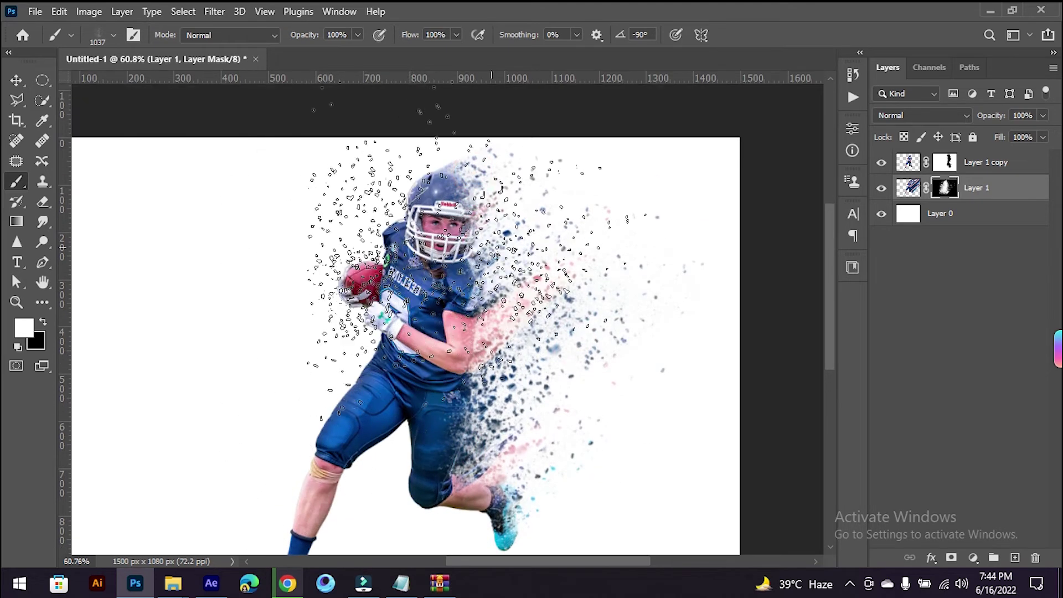
pyautogui.click(538, 229)
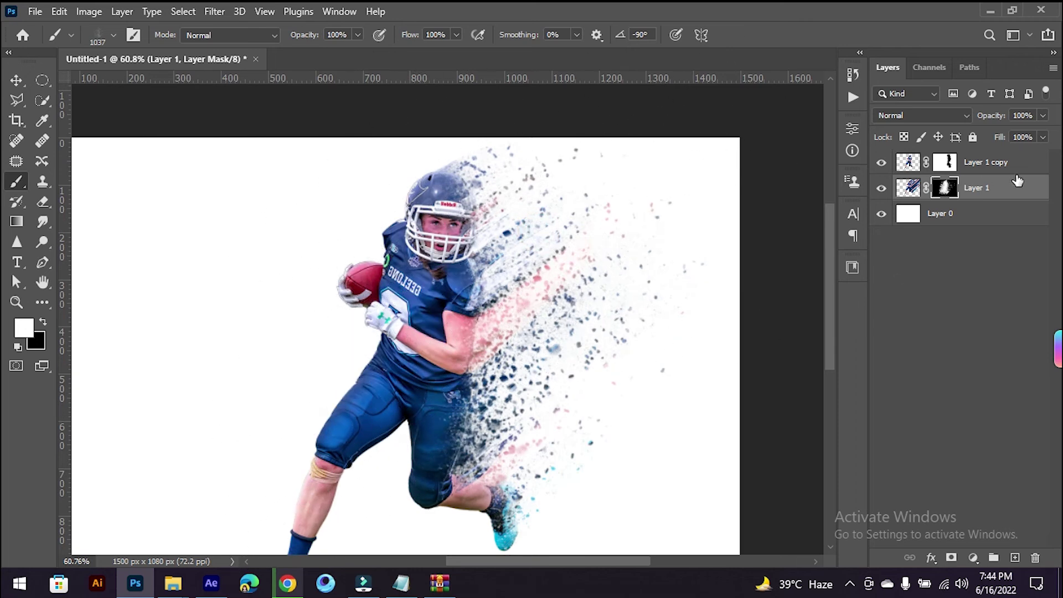
# Step: Switch to black and mask out stray smear particles on Layer 1, reducing the explosion brush to 461 px
pyautogui.press('x')
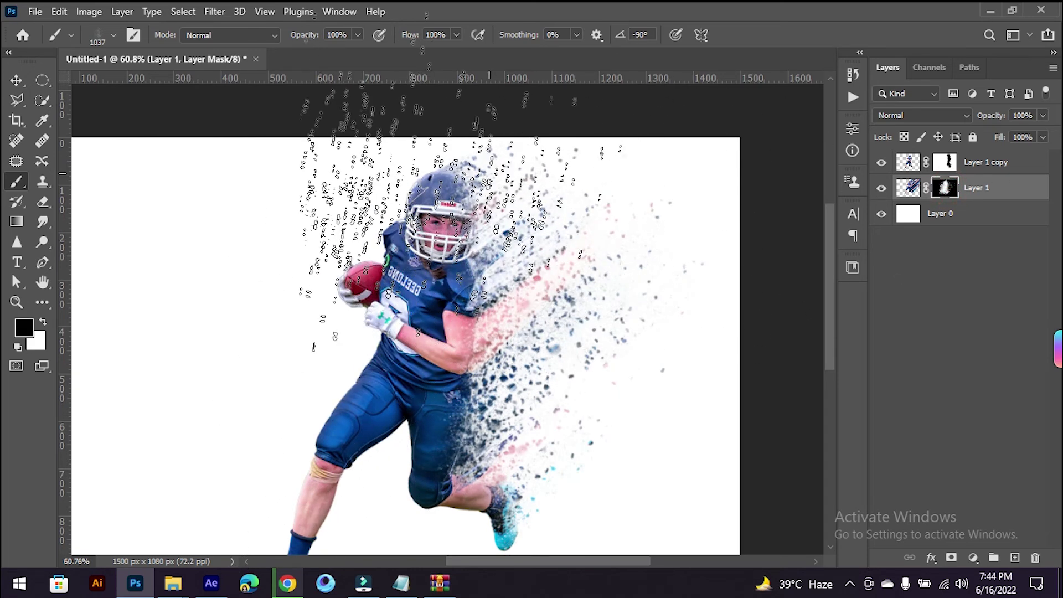
pyautogui.scroll(1, 559, 214)
pyautogui.moveTo(294, 321); pyautogui.dragTo(157, 367)
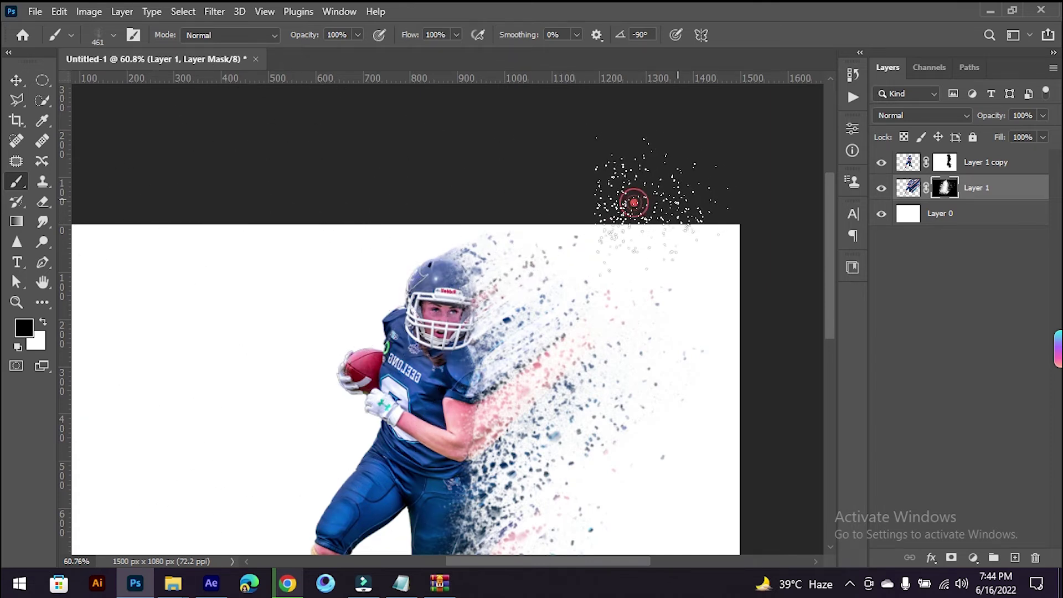
pyautogui.scroll(-1, 634, 202)
pyautogui.scroll(-2, 648, 266)
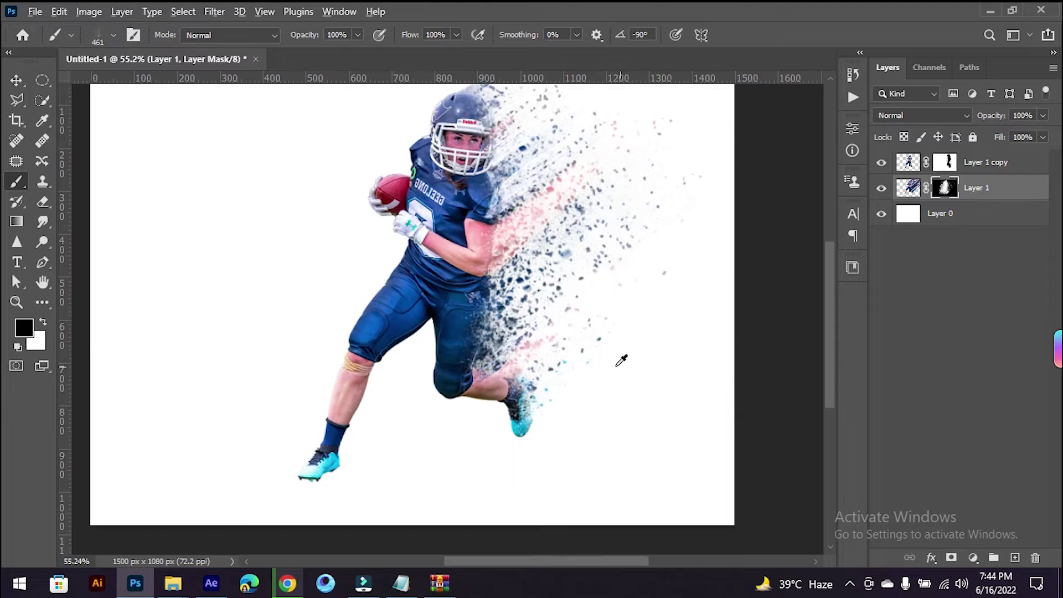
# Step: Deselect the layers and inspect the dispersion up close and across the whole composition
pyautogui.scroll(5, 625, 361)
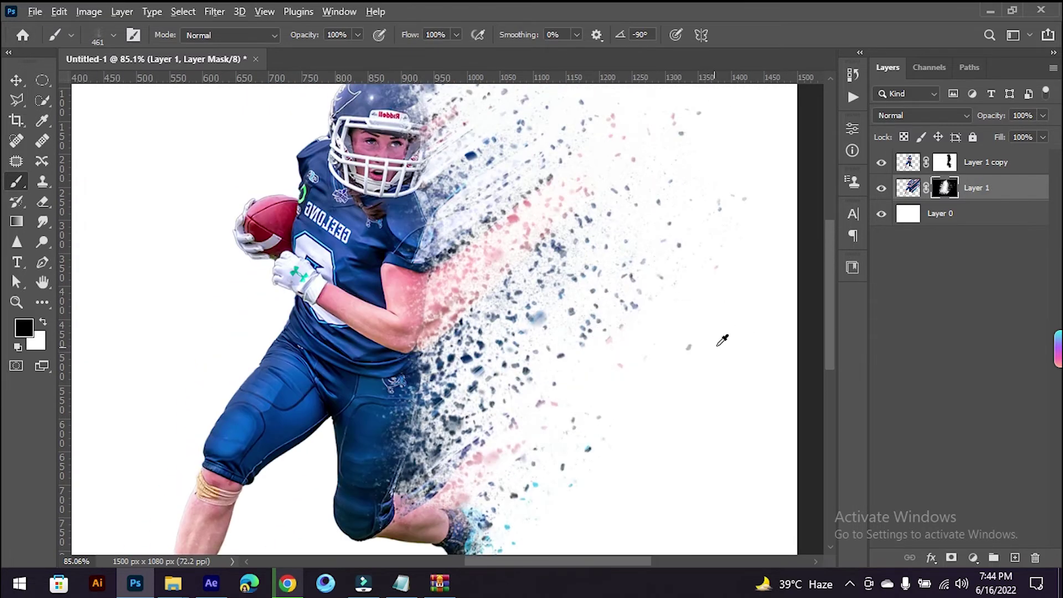
pyautogui.scroll(-4, 722, 340)
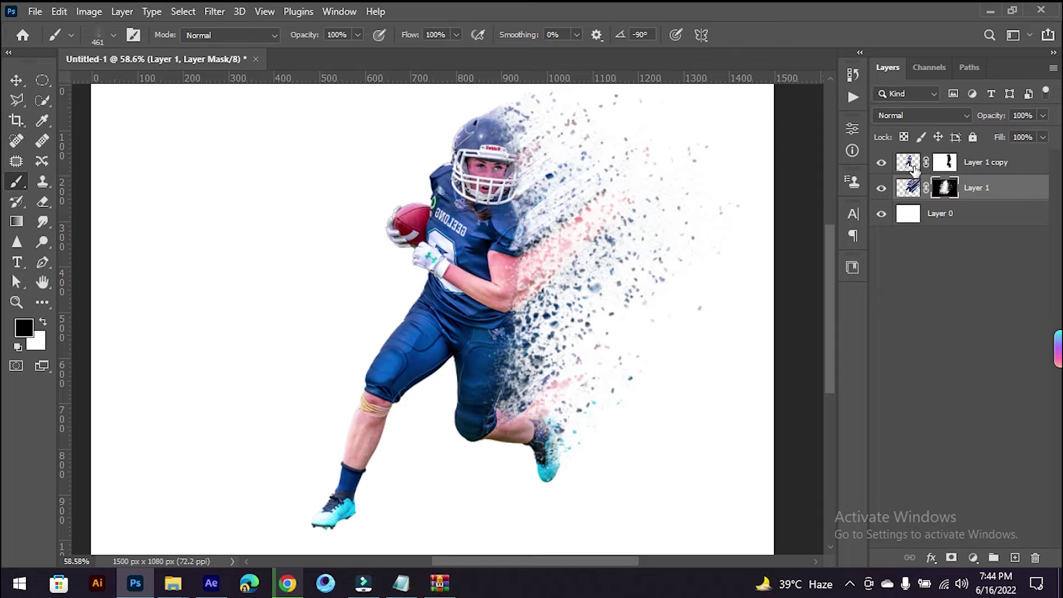
pyautogui.click(908, 163)
pyautogui.click(909, 187)
pyautogui.click(928, 273)
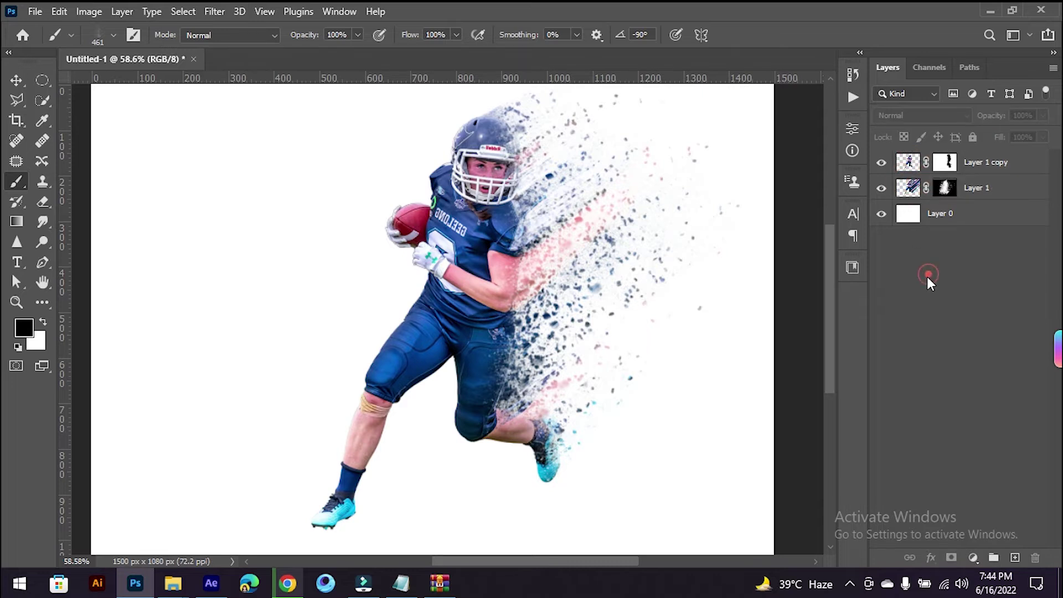
pyautogui.scroll(-2, 691, 271)
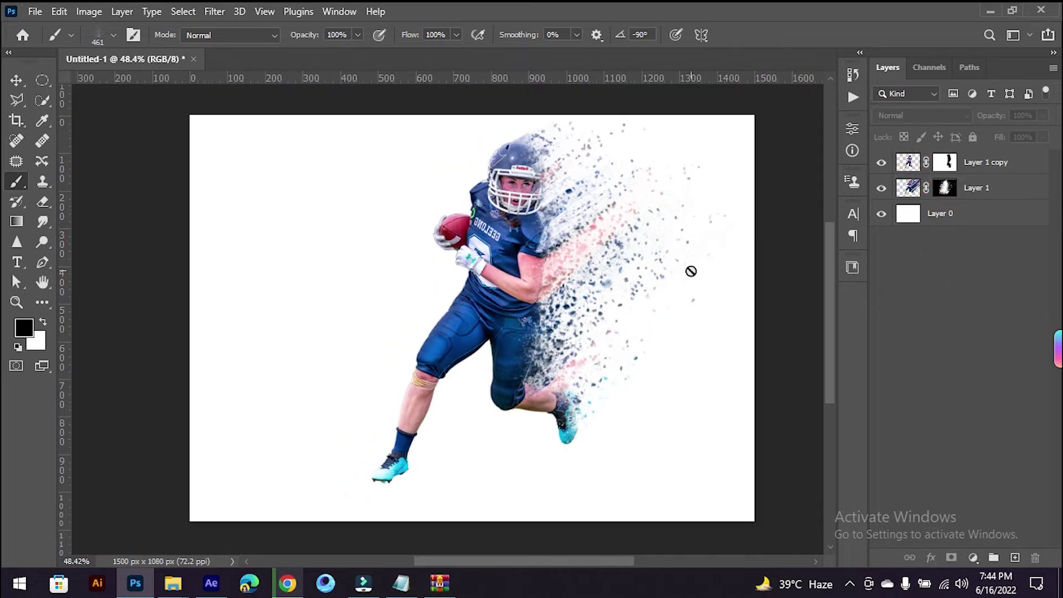
# Step: Scale the player cutout and particle layers together to 101.14% and shift them toward the canvas's right side
pyautogui.click(21, 83)
pyautogui.click(910, 161)
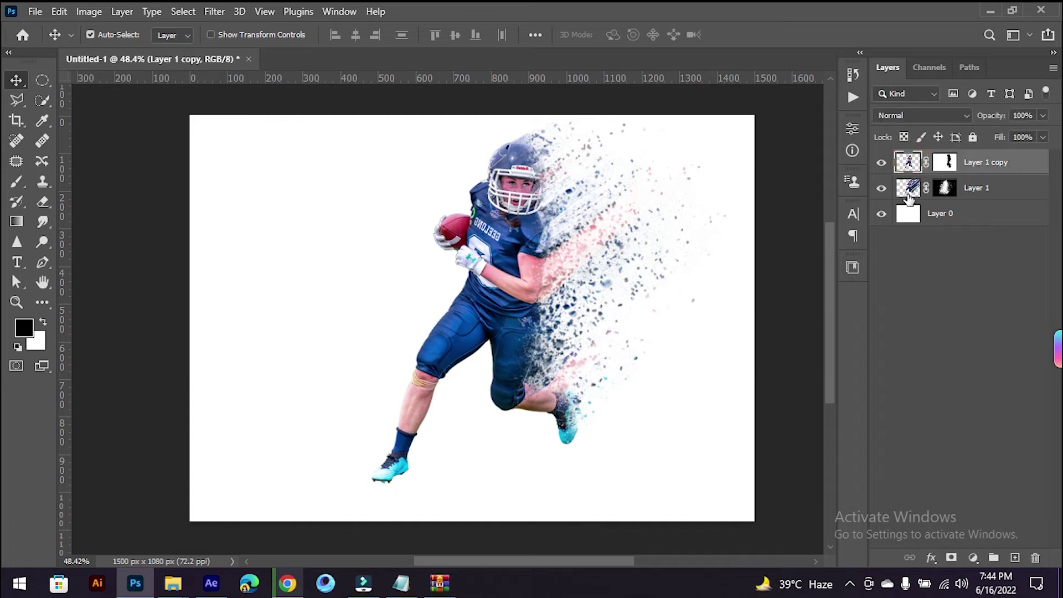
pyautogui.keyDown('ctrl'); pyautogui.click(907, 189); pyautogui.keyUp('ctrl')
pyautogui.hotkey('ctrl', 't')
pyautogui.moveTo(527, 280); pyautogui.dragTo(550, 290)
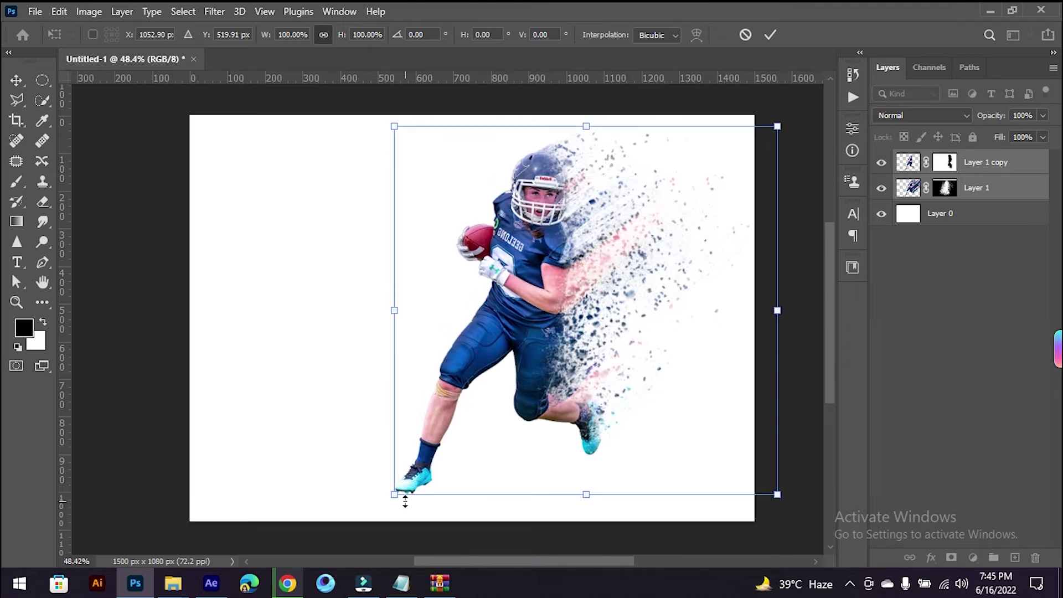
pyautogui.moveTo(395, 497); pyautogui.dragTo(390, 499)
pyautogui.moveTo(531, 404); pyautogui.dragTo(530, 401)
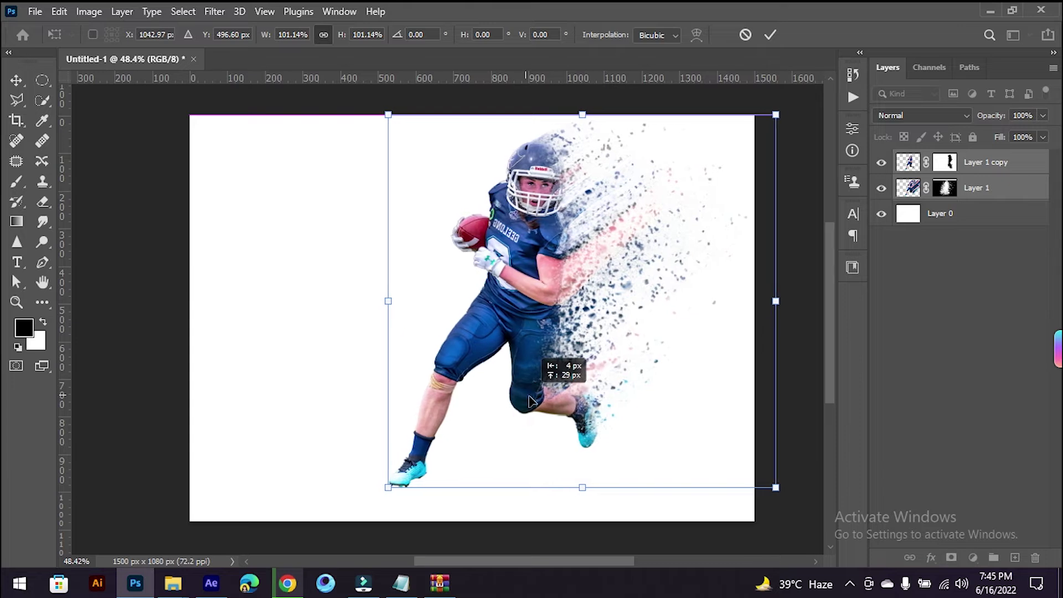
pyautogui.click(769, 35)
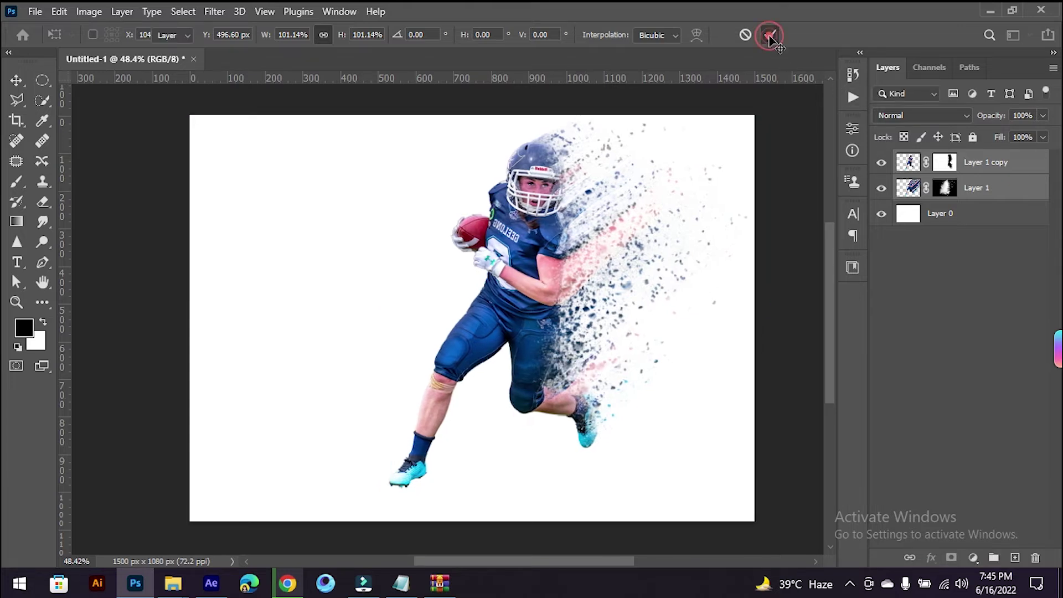
# Step: Add a new layer directly above the white background and stamp a black Soft Round spot beside the player at 337 px
pyautogui.click(968, 189)
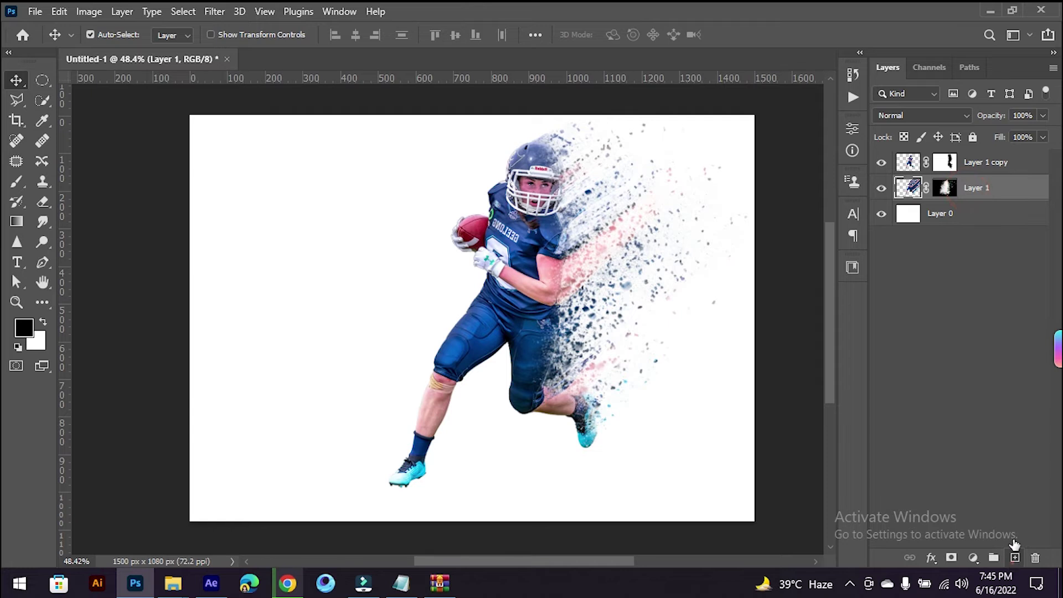
pyautogui.moveTo(973, 225); pyautogui.dragTo(973, 227)
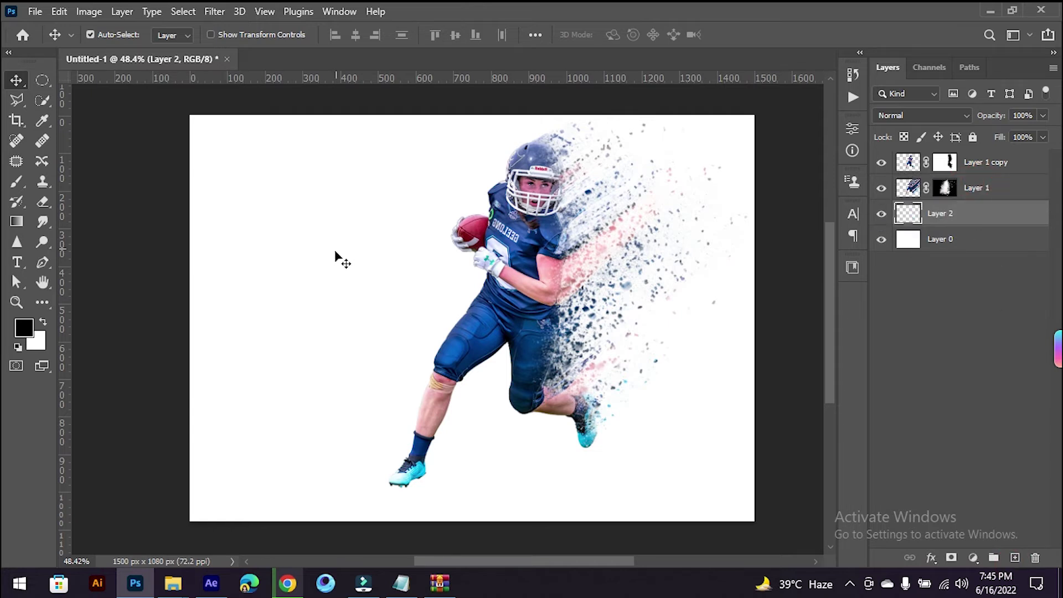
pyautogui.click(26, 182)
pyautogui.rightClick(398, 225)
pyautogui.scroll(4, 502, 407)
pyautogui.scroll(1, 496, 412)
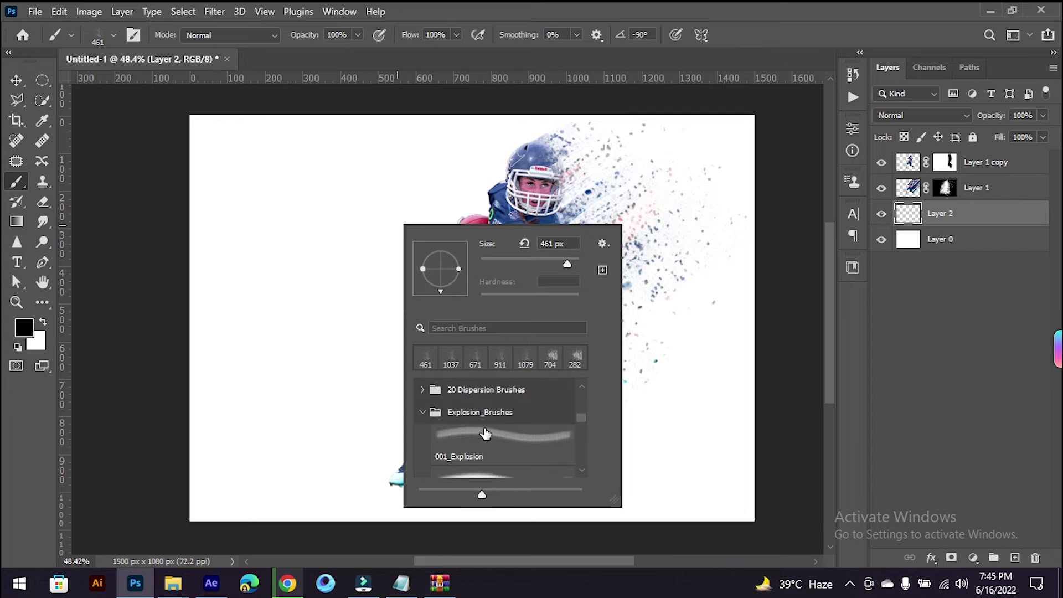
pyautogui.scroll(5, 484, 433)
pyautogui.click(421, 390)
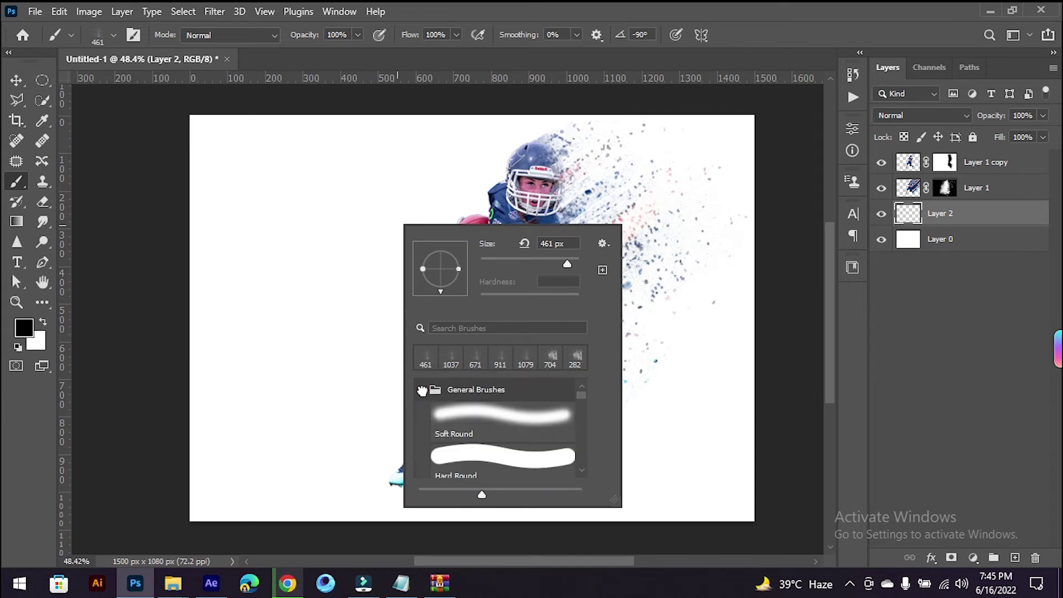
pyautogui.moveTo(289, 281); pyautogui.dragTo(257, 281)
pyautogui.moveTo(375, 297); pyautogui.dragTo(374, 191)
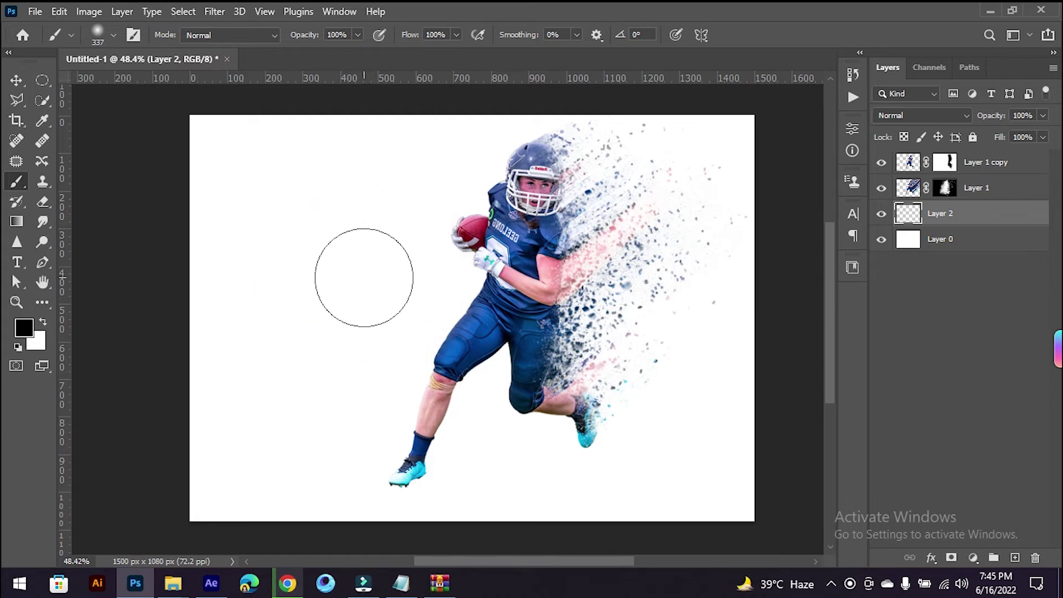
pyautogui.click(364, 277)
# Step: Squash the black spot to 12.68% height and move it beneath the player's front shoe as a ground shadow
pyautogui.click(18, 82)
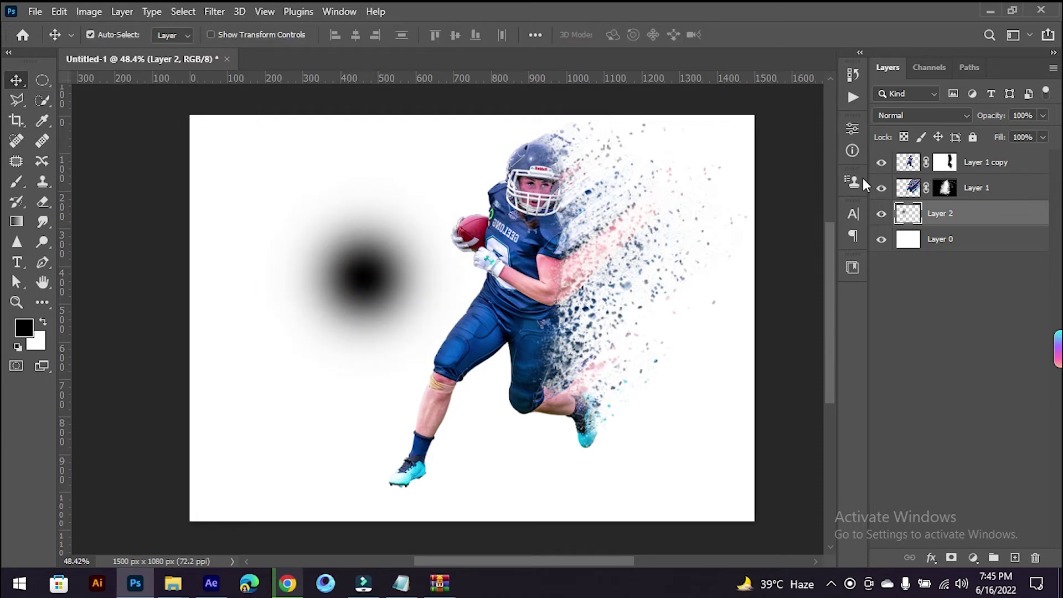
pyautogui.hotkey('ctrl', 't')
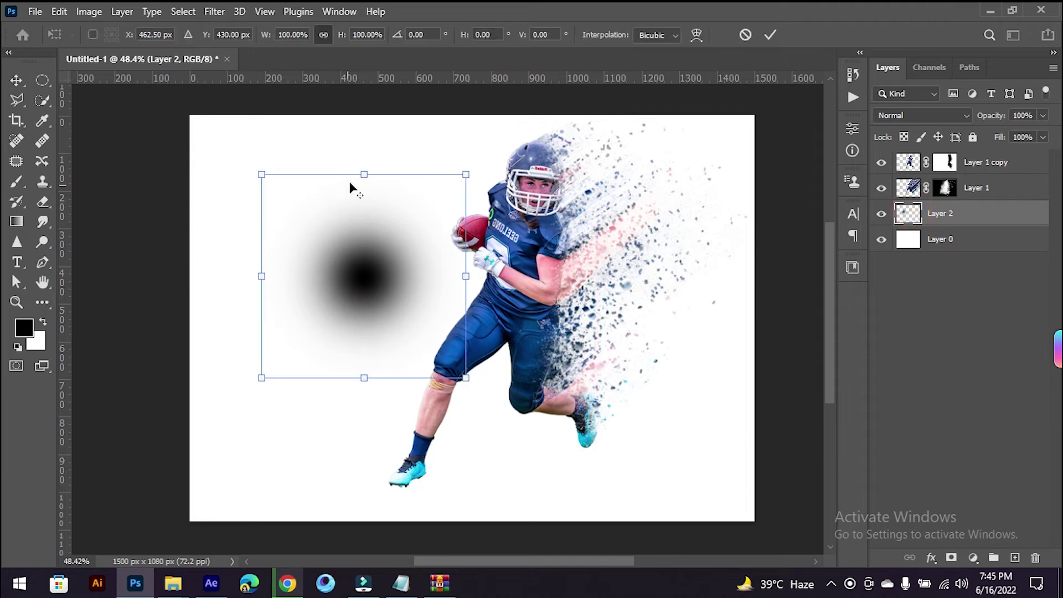
pyautogui.moveTo(366, 177)
pyautogui.mouseDown()
pyautogui.moveTo(364, 265)
pyautogui.moveTo(423, 524)
pyautogui.mouseUp()
pyautogui.scroll(5, 416, 503)
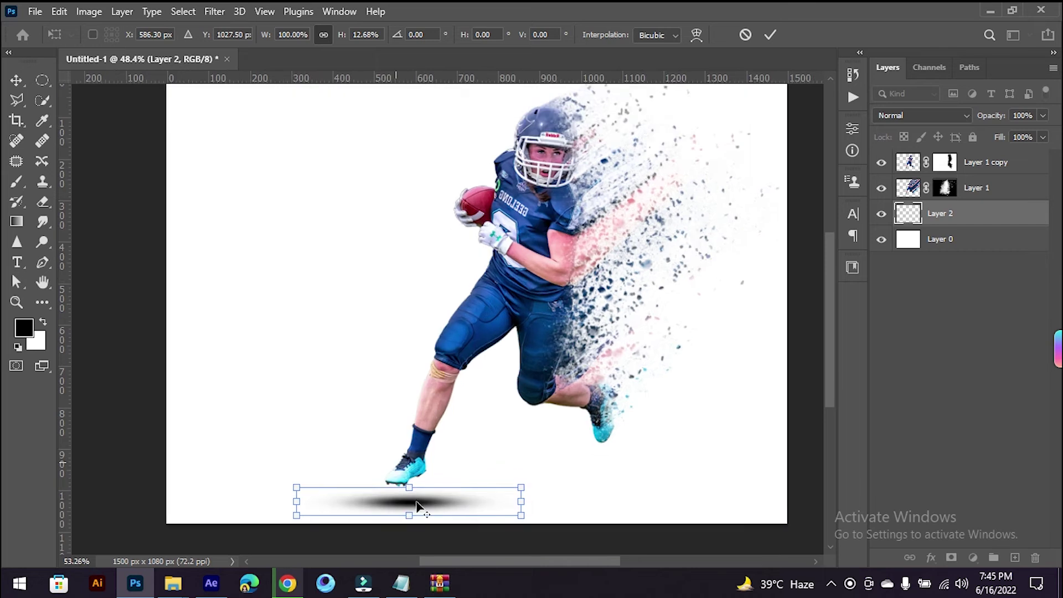
pyautogui.moveTo(405, 505); pyautogui.dragTo(409, 461)
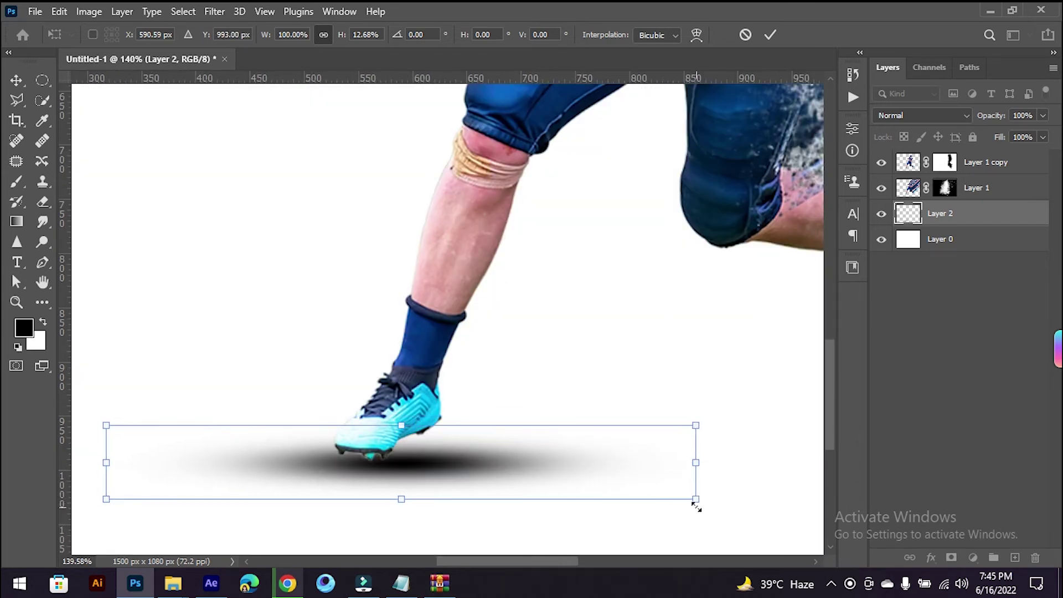
# Step: Shrink the shadow to 73.83% width and 9.36% height, shift it slightly under the shoe and set its opacity to 58%
pyautogui.moveTo(682, 497); pyautogui.dragTo(619, 494)
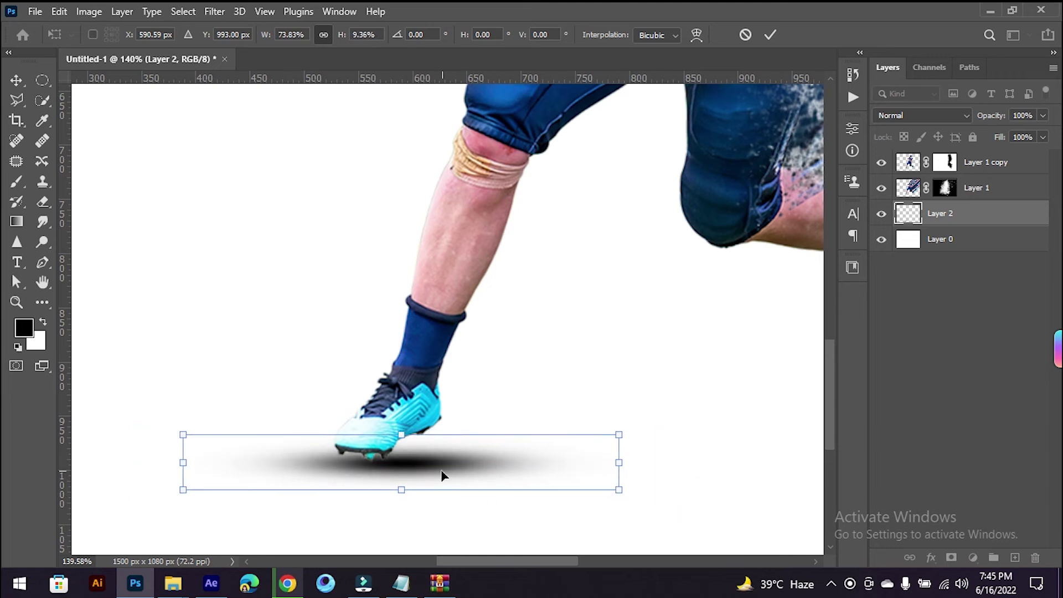
pyautogui.moveTo(427, 472); pyautogui.dragTo(436, 471)
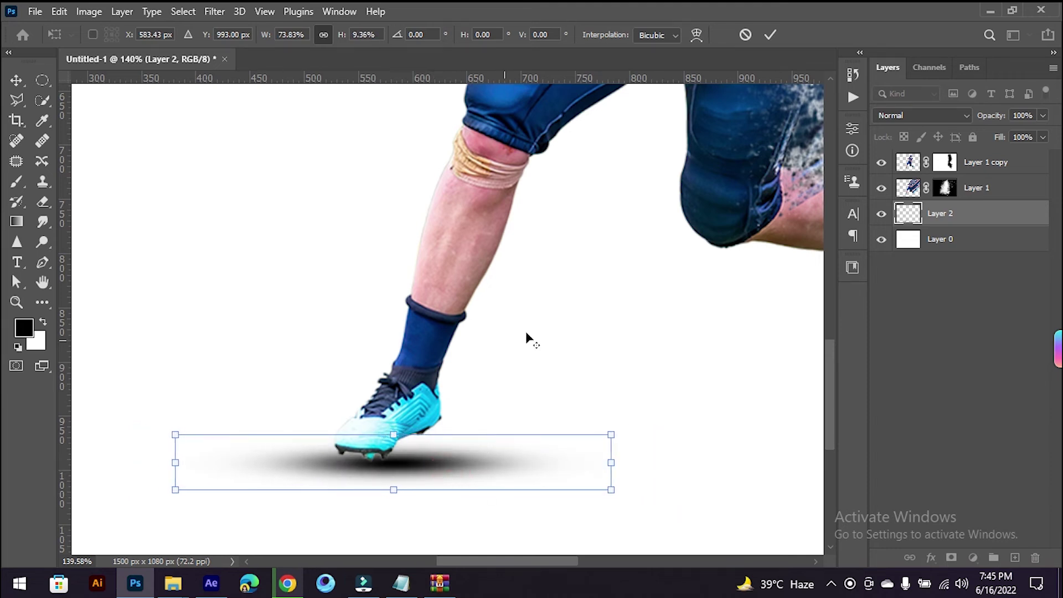
pyautogui.scroll(-3, 527, 334)
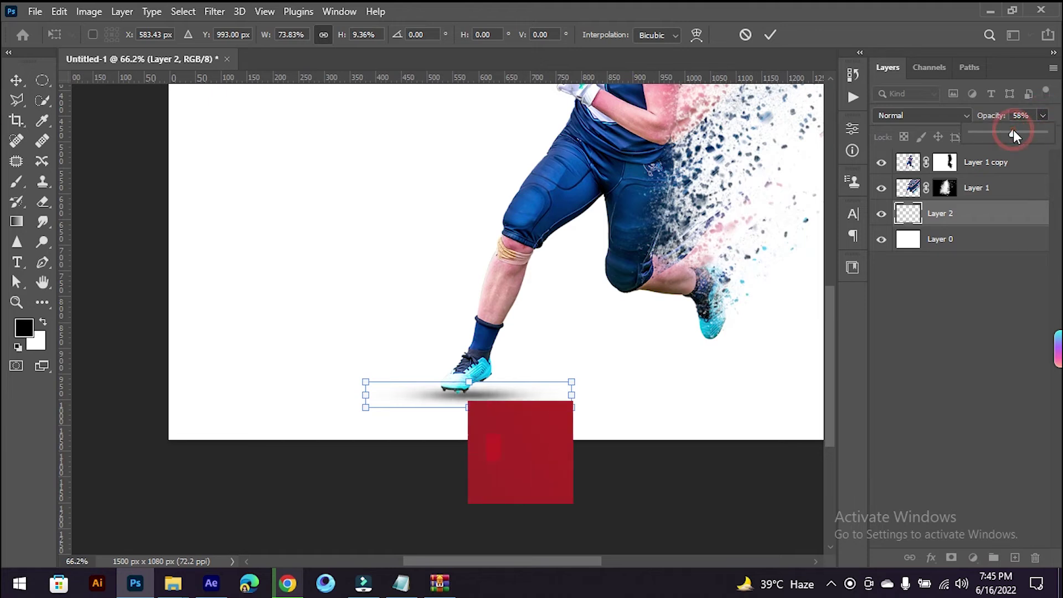
# Step: Fine-tune the ground shadow under the front shoe to 73.76% width and 11.95% height and apply the transform
pyautogui.scroll(2, 480, 408)
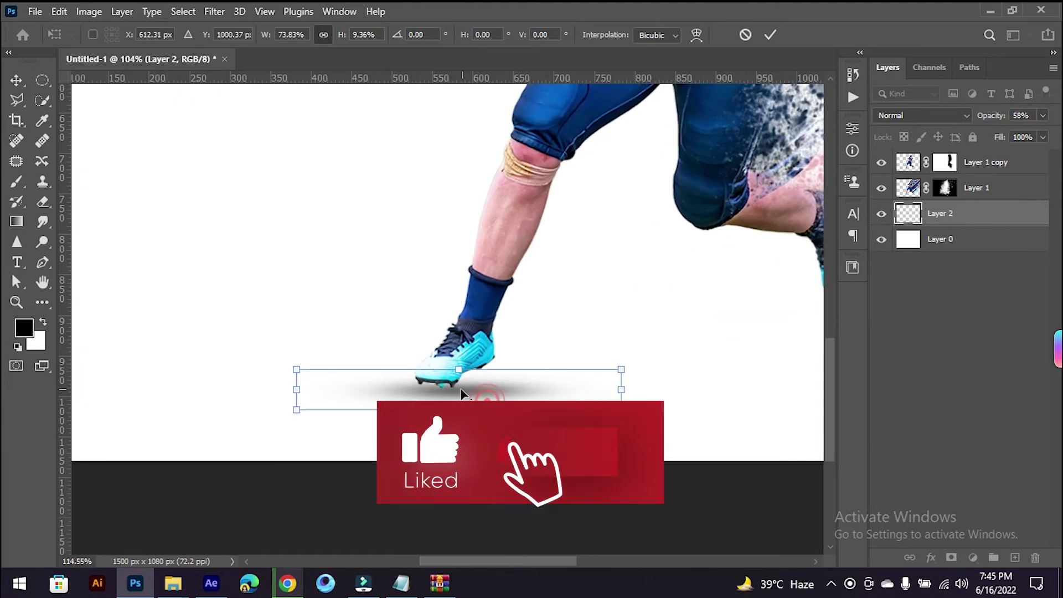
pyautogui.scroll(4, 458, 391)
pyautogui.moveTo(448, 387)
pyautogui.mouseDown()
pyautogui.moveTo(445, 373)
pyautogui.moveTo(449, 387)
pyautogui.mouseUp()
pyautogui.moveTo(453, 444); pyautogui.dragTo(450, 444)
pyautogui.moveTo(463, 386); pyautogui.dragTo(464, 391)
pyautogui.scroll(-6, 460, 384)
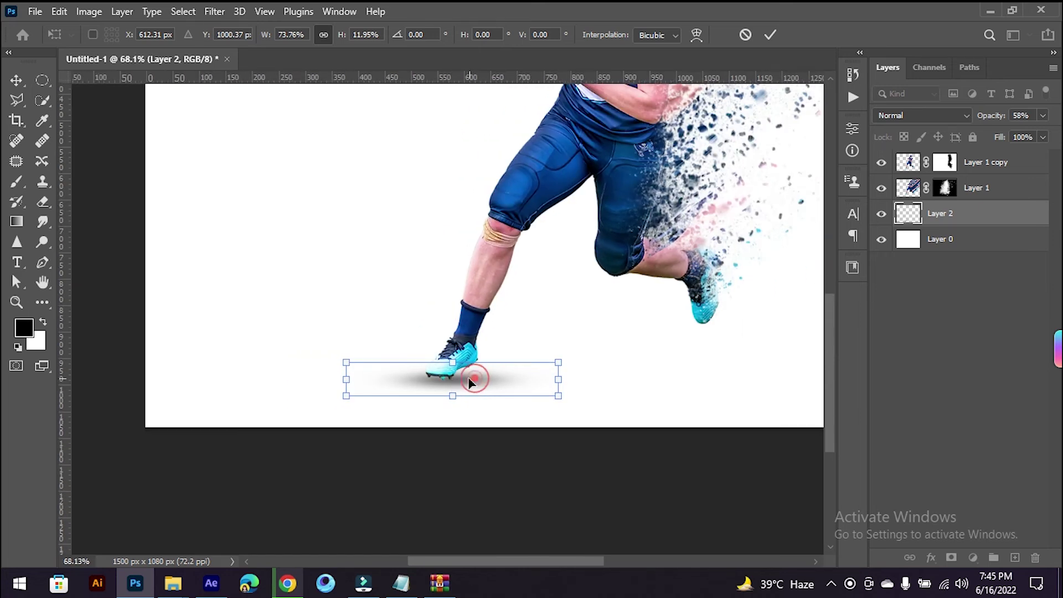
pyautogui.scroll(-2, 464, 378)
pyautogui.scroll(3, 450, 313)
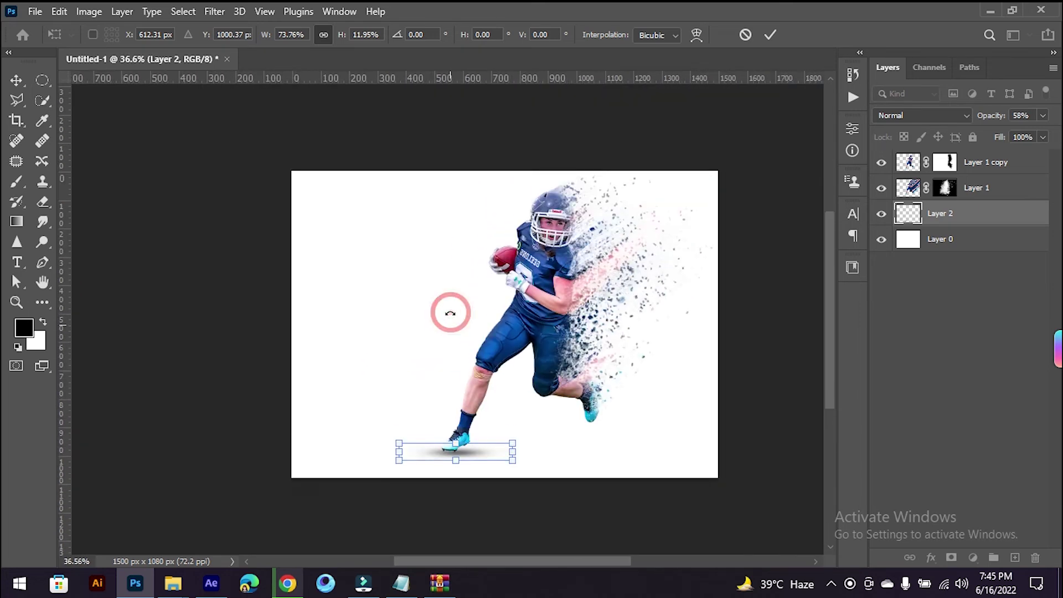
pyautogui.click(769, 35)
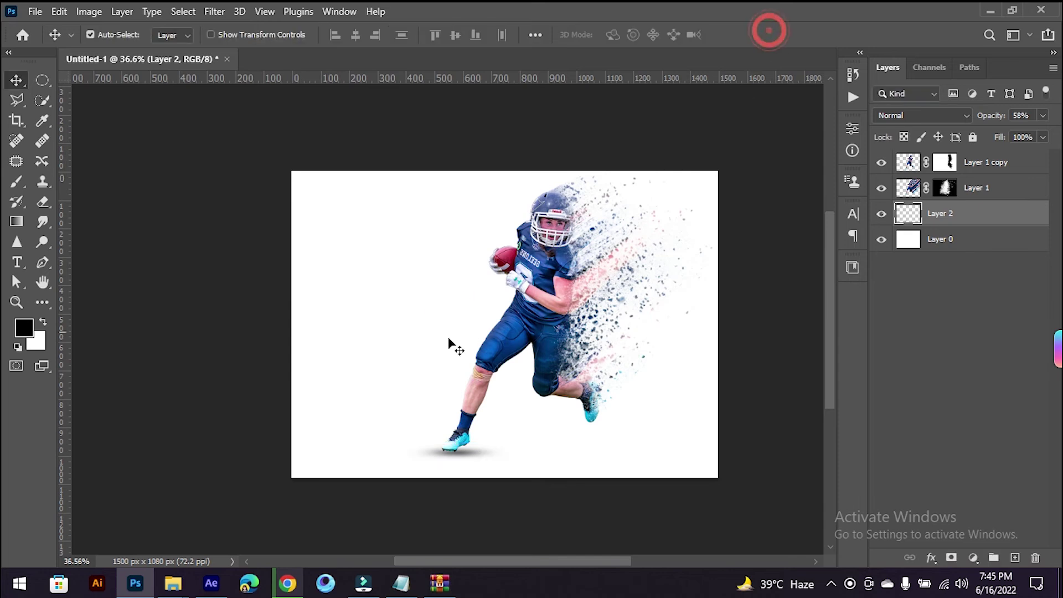
# Step: Shift the player, particle and shadow layers together slightly down to X 980.76 px, Y 540 px, and deselect the layers
pyautogui.scroll(2, 458, 345)
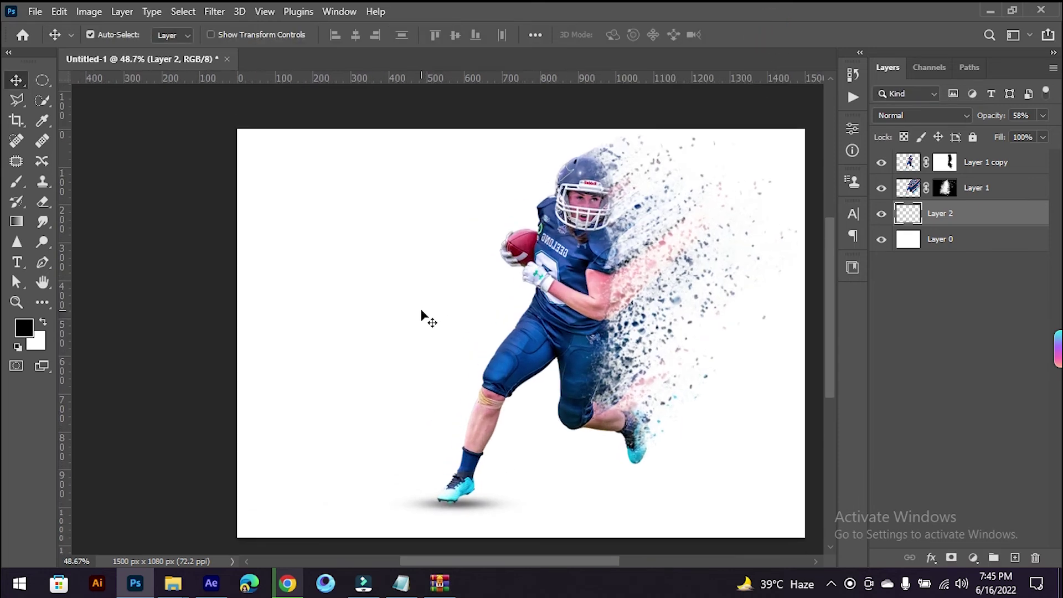
pyautogui.keyDown('shift'); pyautogui.click(998, 164); pyautogui.keyUp('shift')
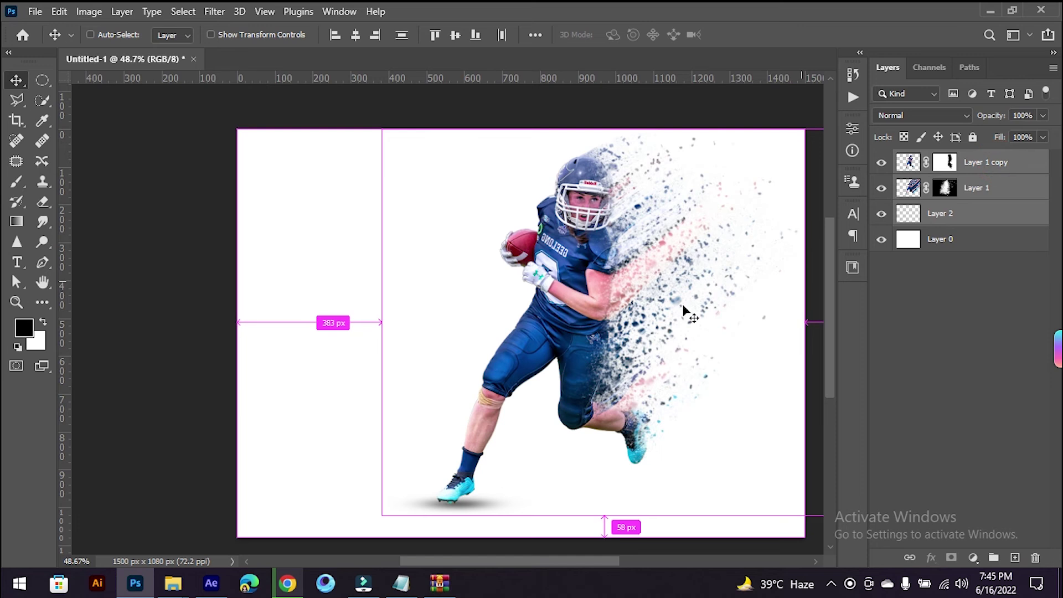
pyautogui.hotkey('ctrl', 't')
pyautogui.moveTo(606, 324); pyautogui.dragTo(608, 323)
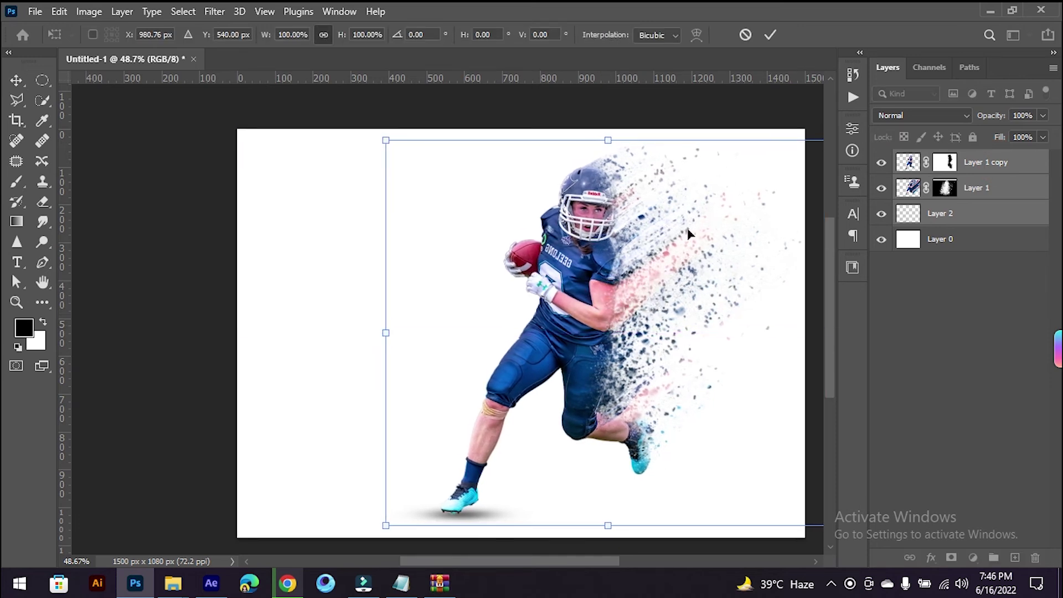
pyautogui.click(769, 35)
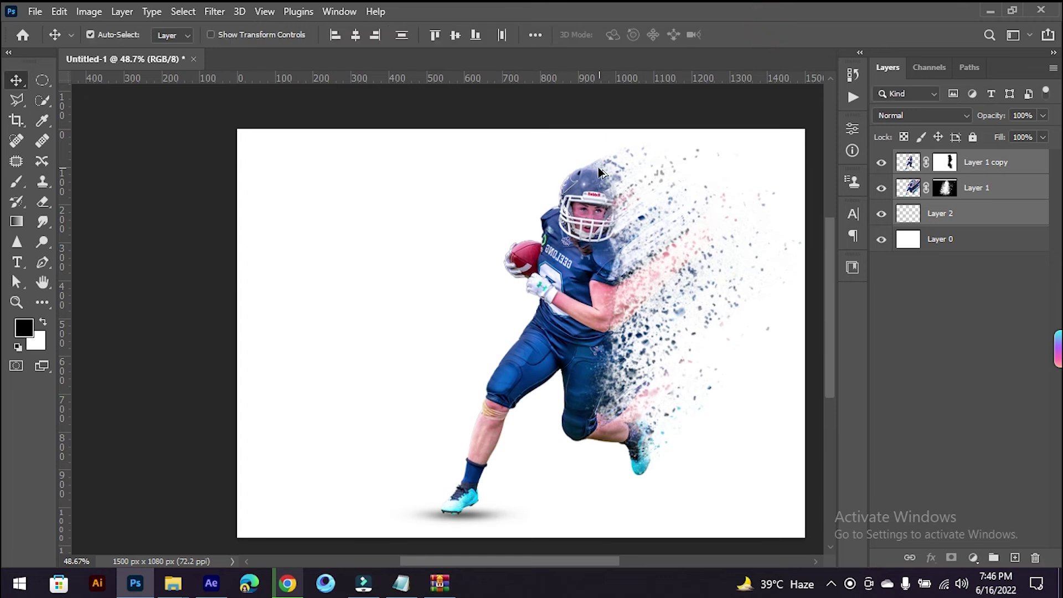
pyautogui.click(982, 306)
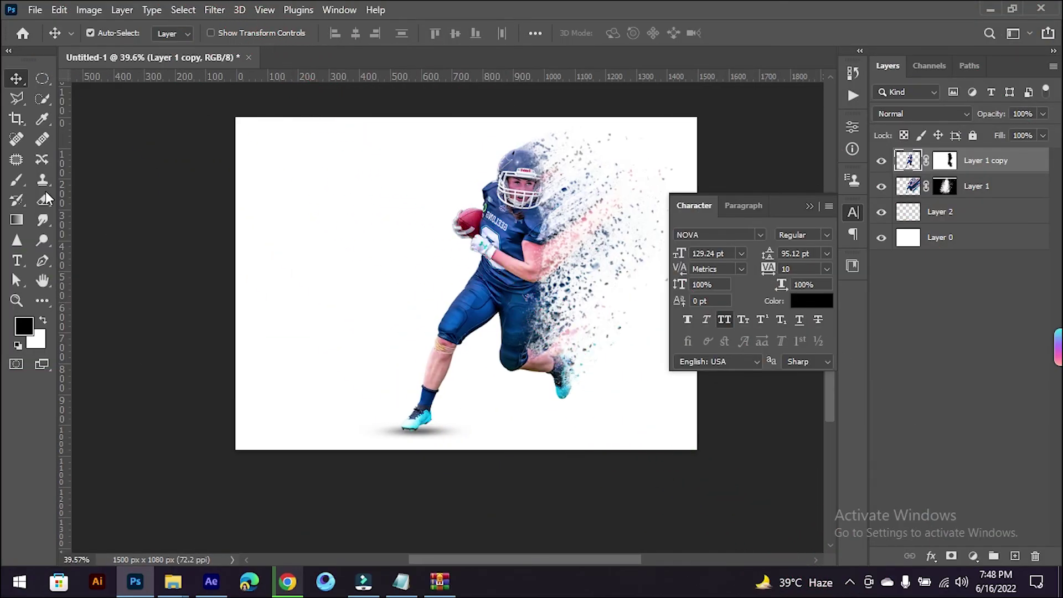
# Step: Add the two-line black title "DISPERSION EFFECT" in NOVA Regular at 129.24 pt and place it in the empty space beside the player
pyautogui.press('t')
pyautogui.click(332, 236)
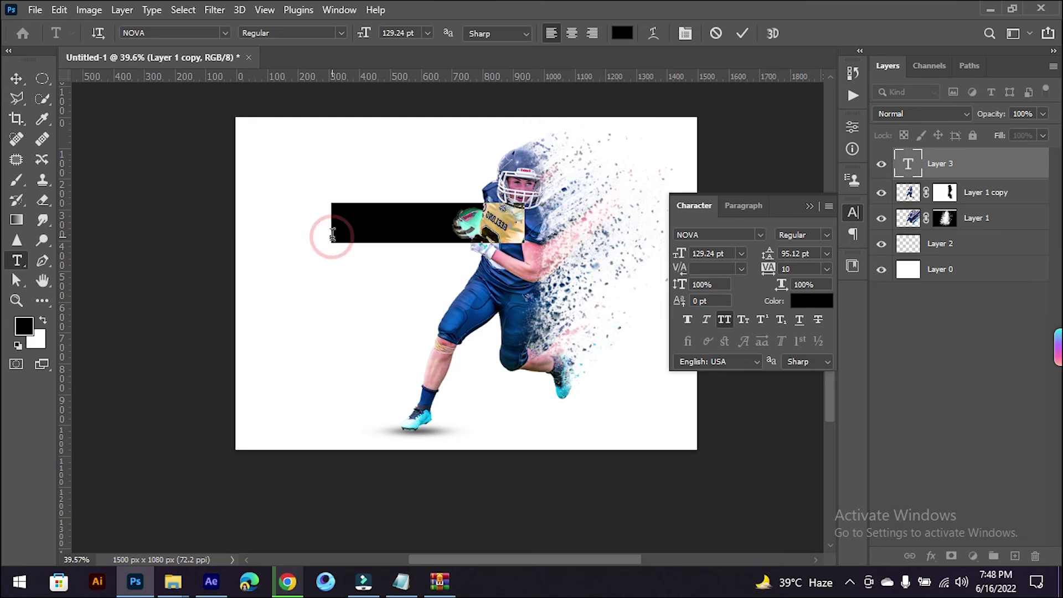
pyautogui.write('DISPERSION EFFECT:')
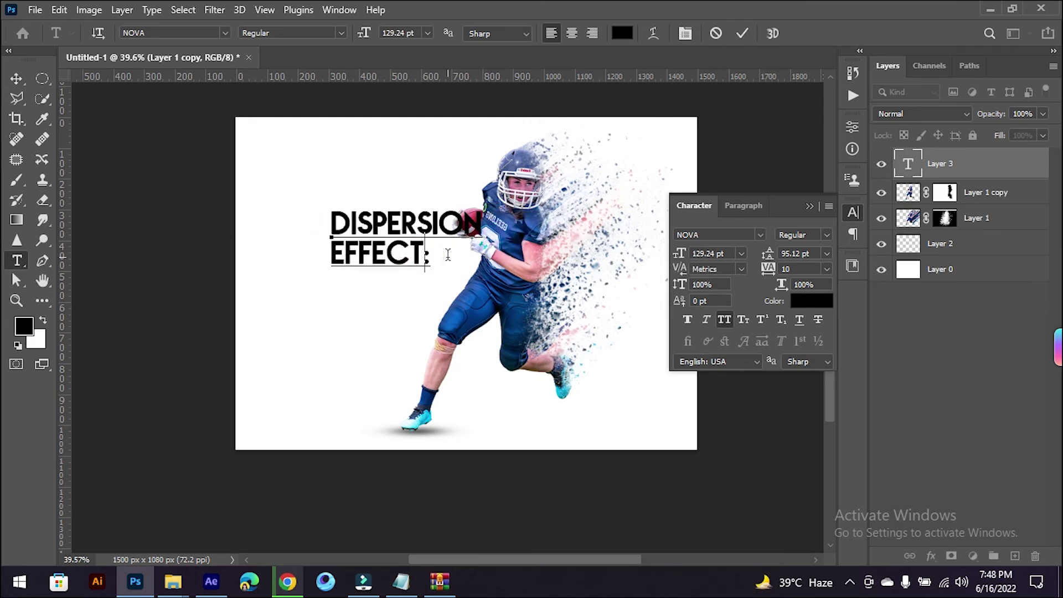
pyautogui.press('v')
pyautogui.moveTo(403, 229); pyautogui.dragTo(339, 273)
# Step: Recolour the word "EFFECT" in the title bright blue
pyautogui.doubleClick(305, 295)
pyautogui.moveTo(268, 294); pyautogui.dragTo(360, 294)
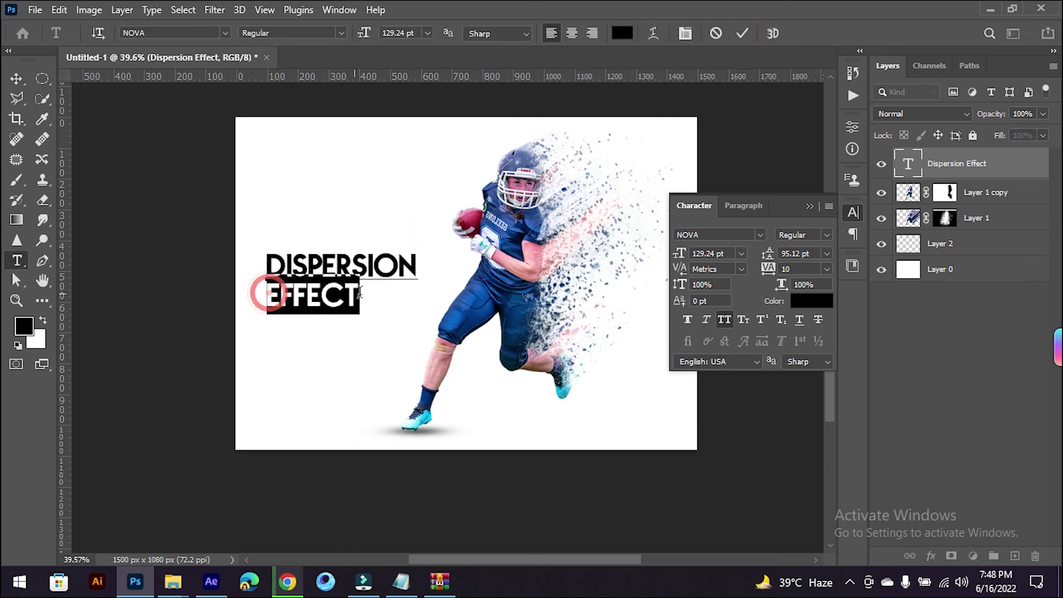
pyautogui.click(801, 306)
pyautogui.moveTo(860, 267); pyautogui.dragTo(860, 217)
pyautogui.click(1022, 134)
pyautogui.scroll(4, 373, 288)
pyautogui.click(742, 33)
# Step: Reposition the title beside the player and enlarge it to a text size of 158.42 pt
pyautogui.press('v')
pyautogui.moveTo(306, 265); pyautogui.dragTo(292, 271)
pyautogui.hotkey('ctrl', 't')
pyautogui.moveTo(422, 337); pyautogui.dragTo(472, 346)
pyautogui.click(770, 33)
# Step: Centre the title vertically on the canvas, clear the selection and put away the character settings
pyautogui.hotkey('ctrl', 'a')
pyautogui.click(456, 33)
pyautogui.scroll(-3, 341, 187)
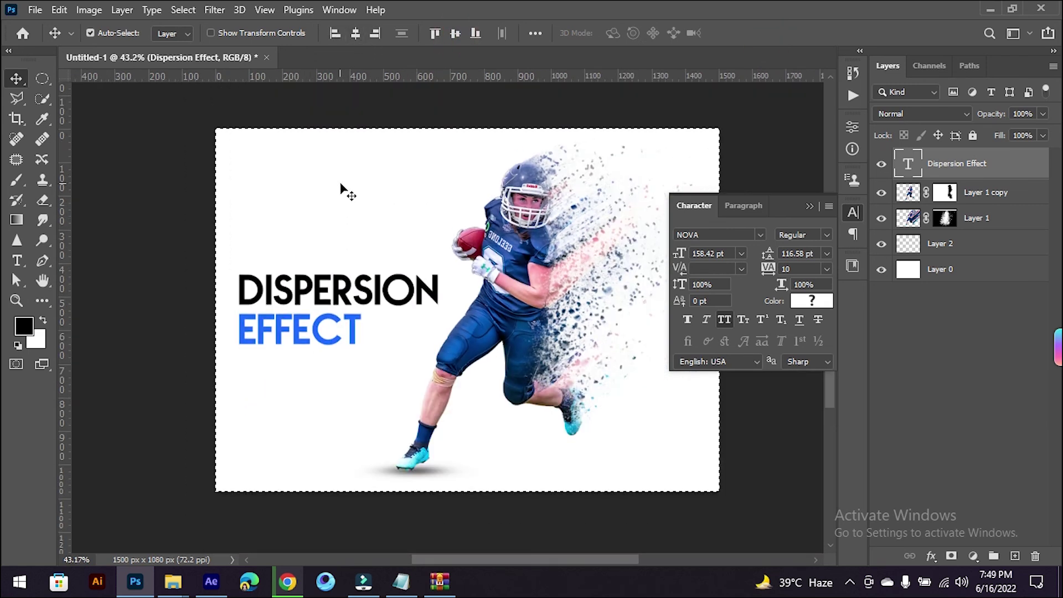
pyautogui.click(808, 206)
pyautogui.click(750, 201)
pyautogui.hotkey('ctrl', 'd')
pyautogui.scroll(-1, 487, 233)
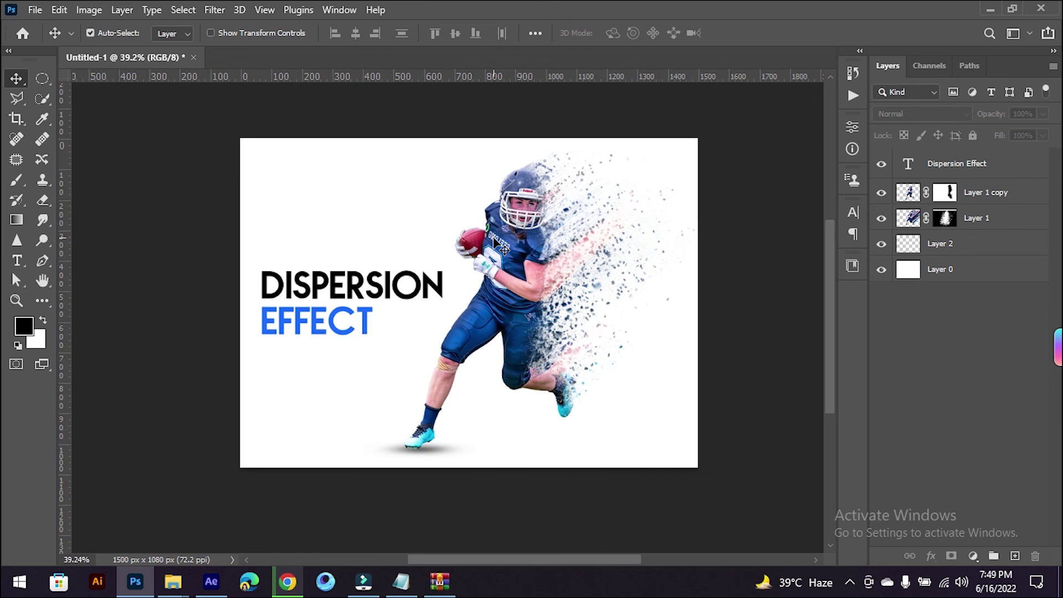
pyautogui.click(724, 232)
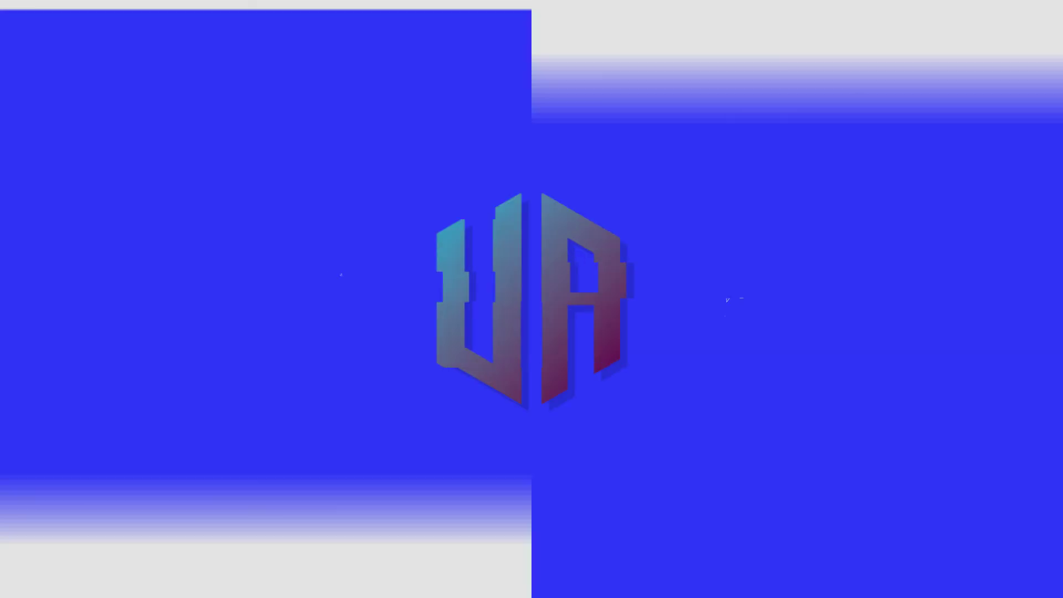